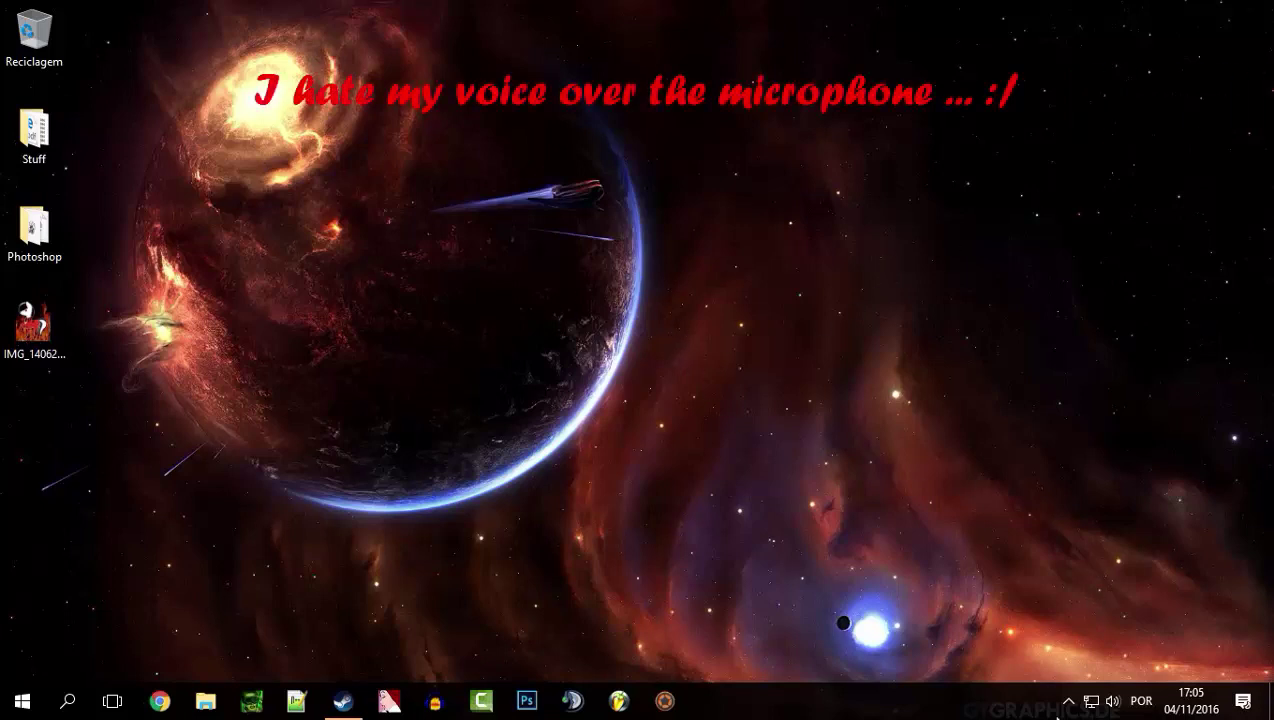
Dismiss the hidden tray icons and open the Start menu with its pinned tiles
left_click(1068, 701)
left_click(807, 560)
key("super")
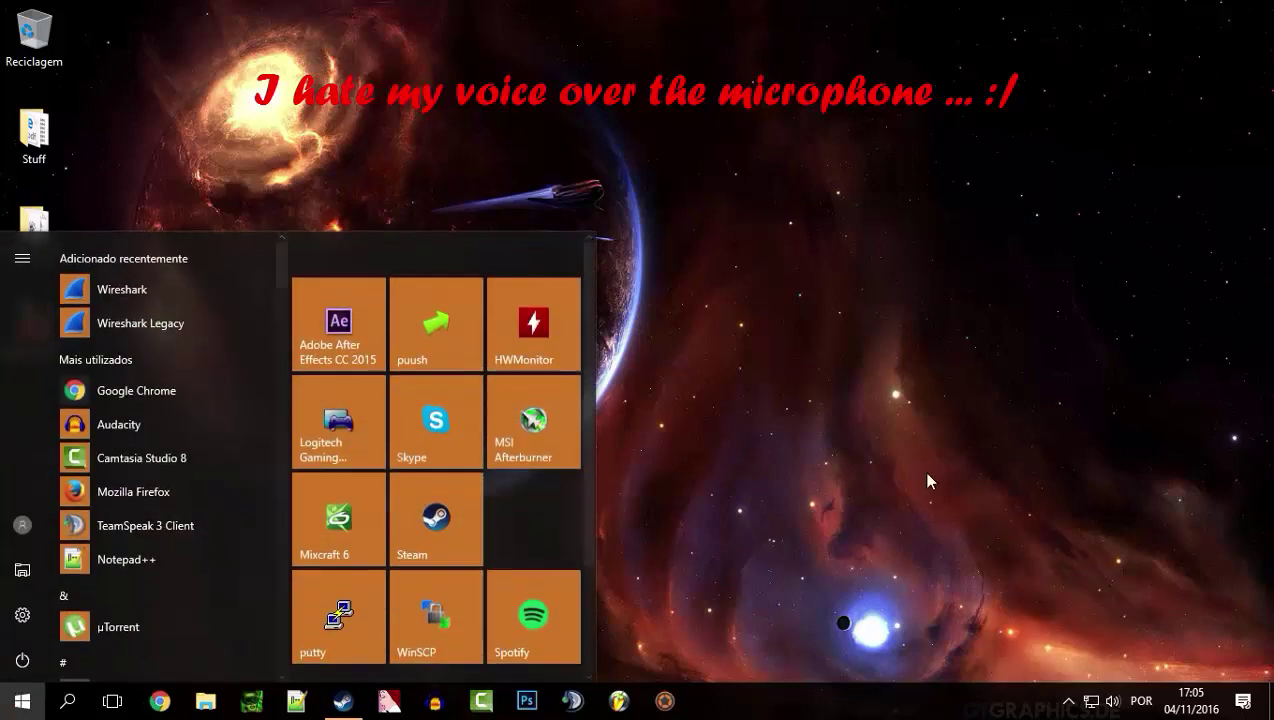
Open the puush shortcut's file location in the Start Menu\Programs folder
right_click(426, 331)
mouse_move(535, 412)
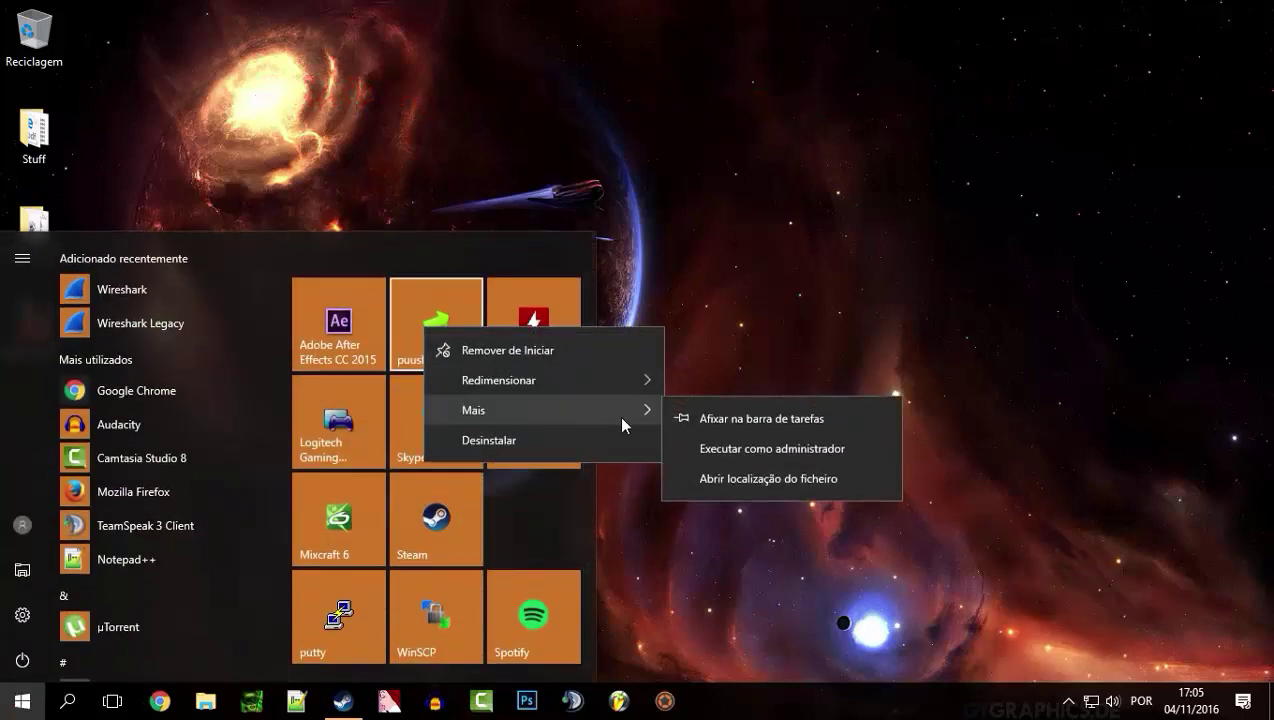
left_click(805, 478)
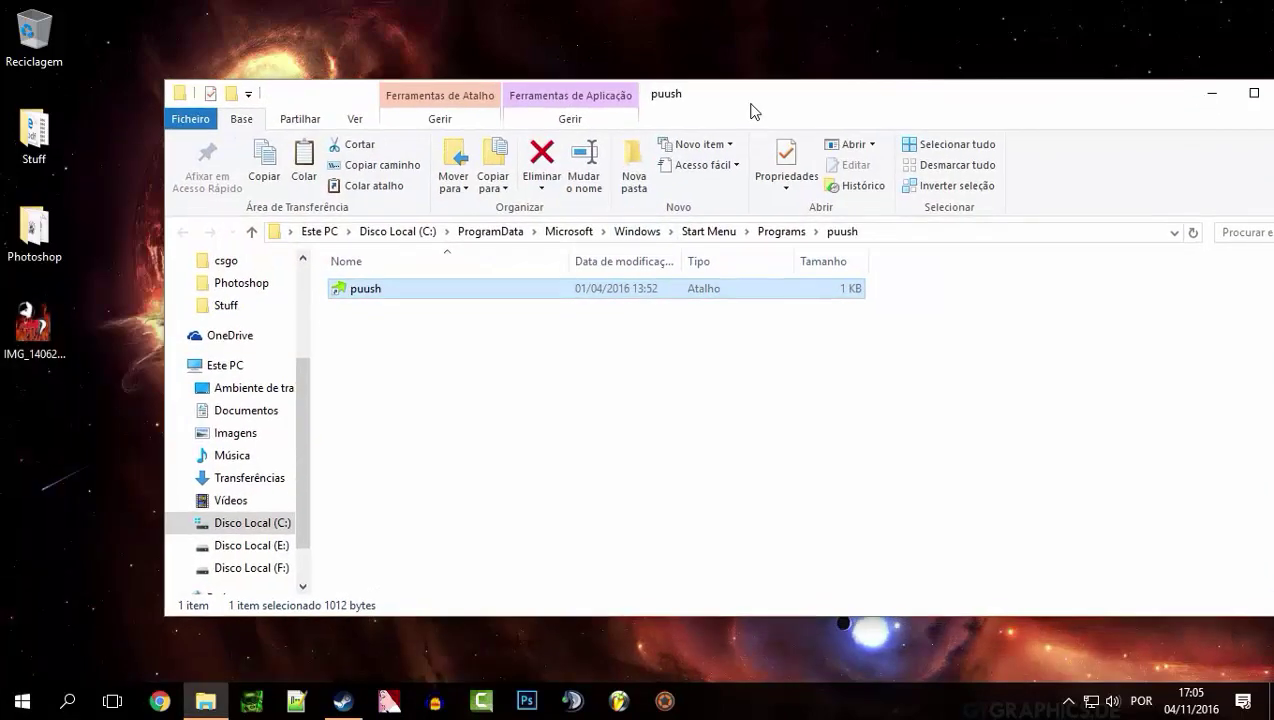
Inspect the folder's context options, close the Explorer window, and return to the Start menu
right_click(424, 297)
right_click(403, 293)
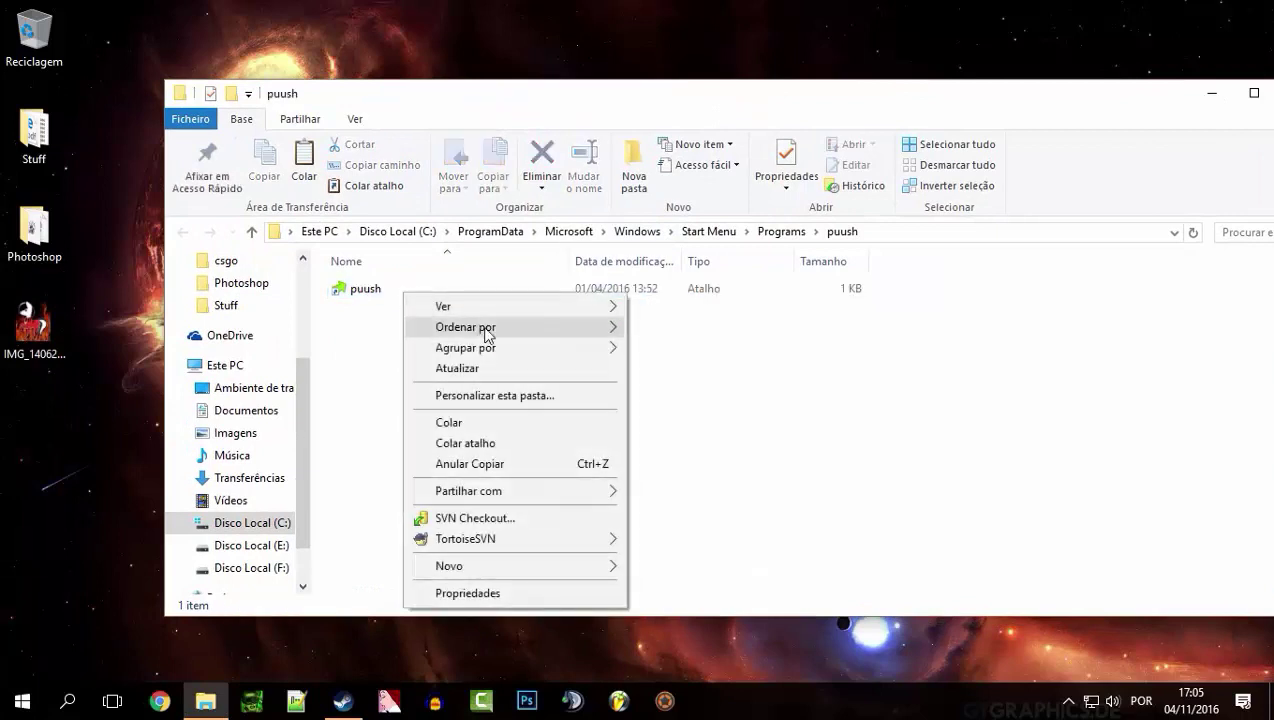
mouse_move(546, 537)
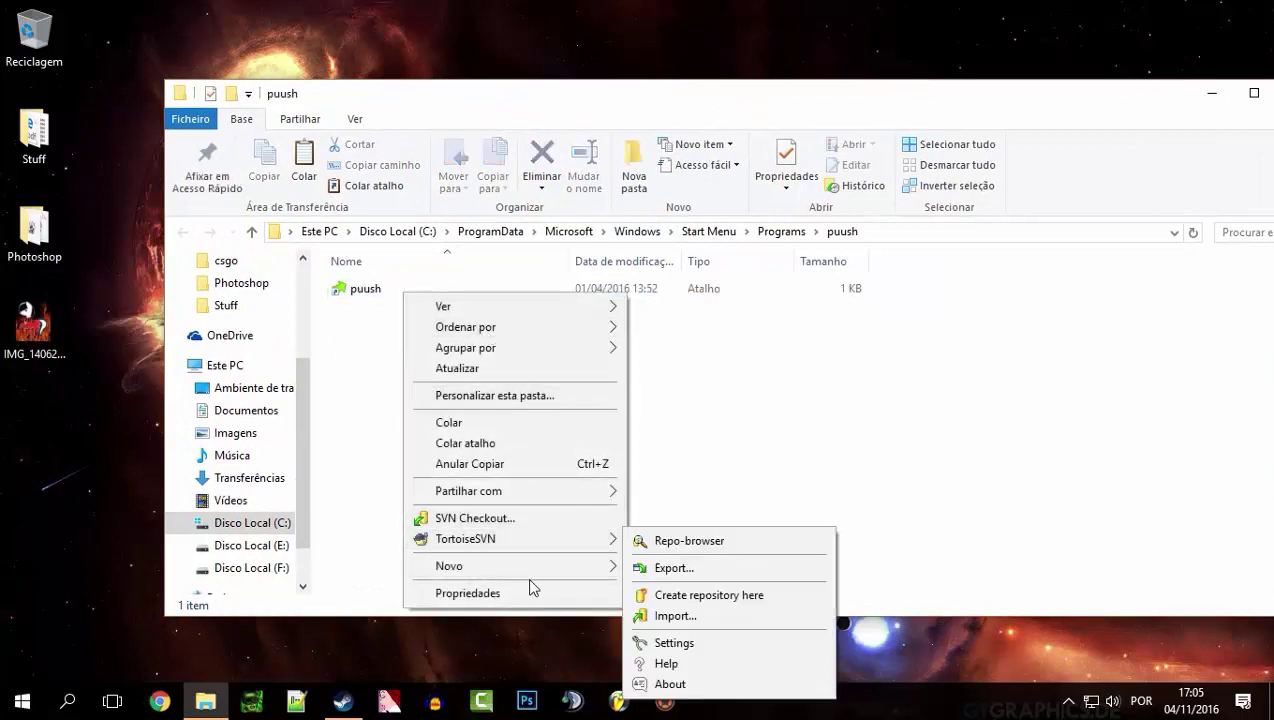
left_click(1259, 100)
left_click(1114, 105)
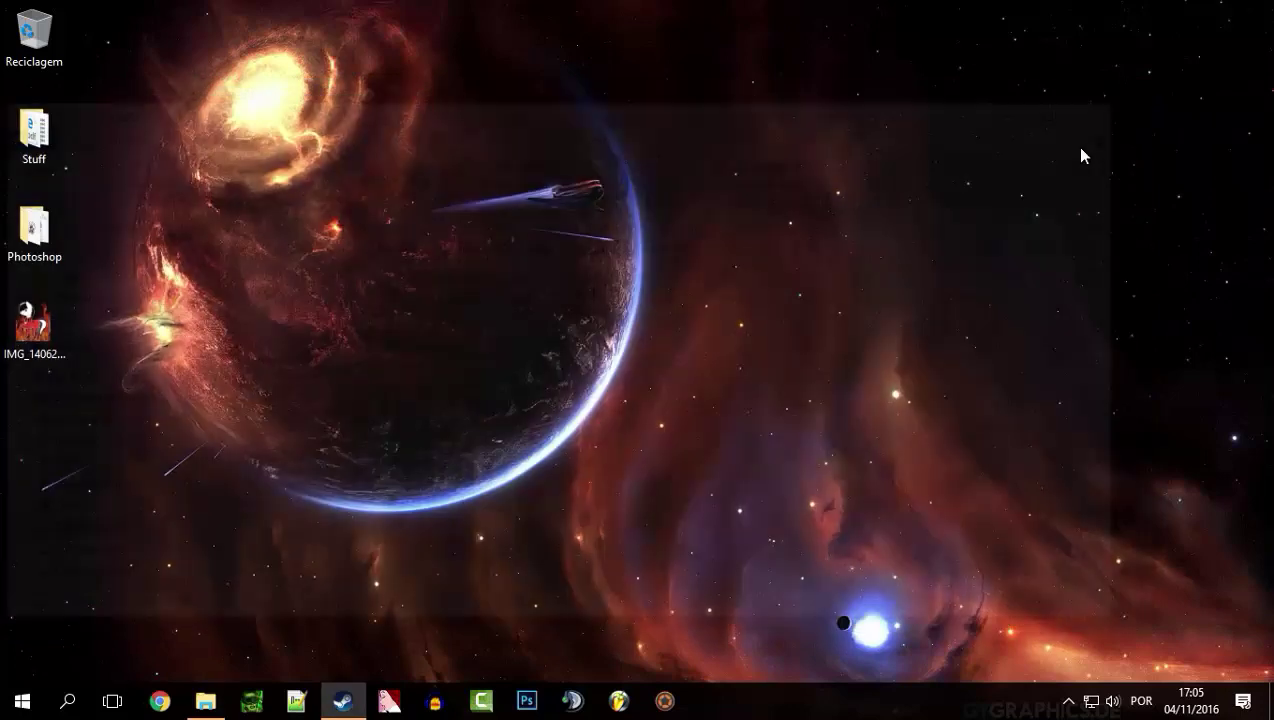
left_click(22, 701)
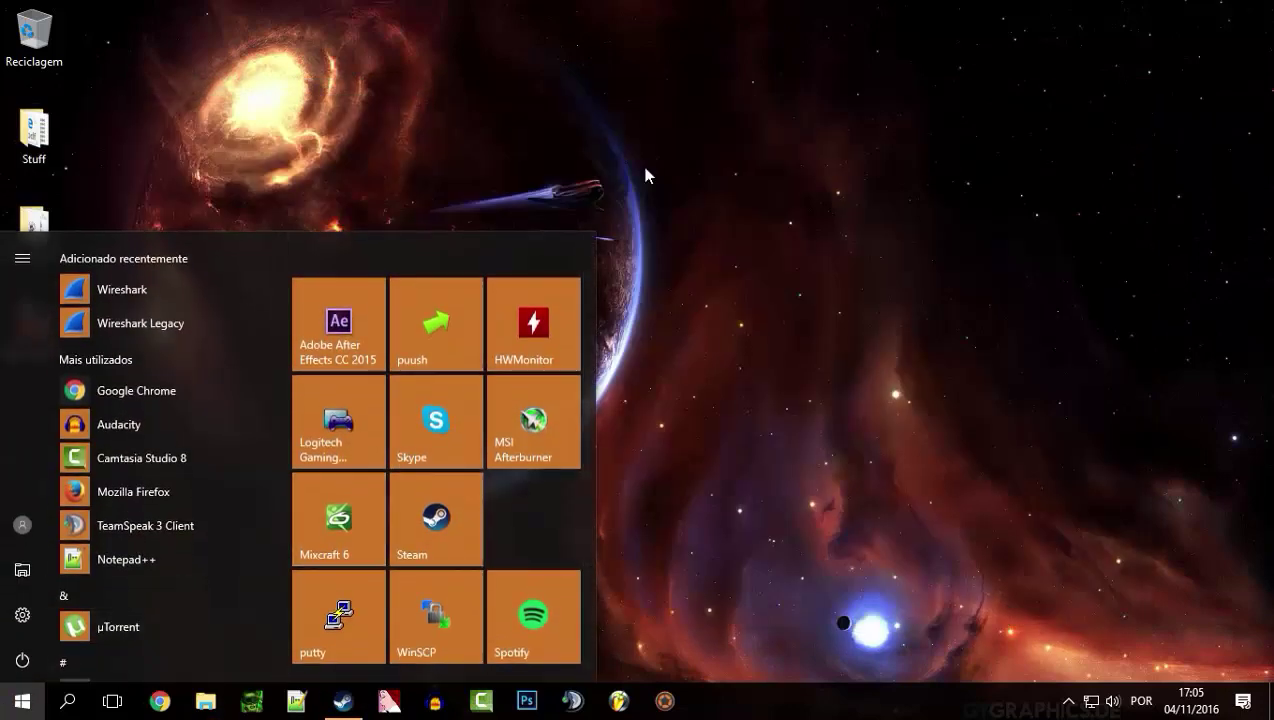
Open Painel de Controlo from the Start button's Win+X quick menu
left_click(24, 661)
left_click(22, 701)
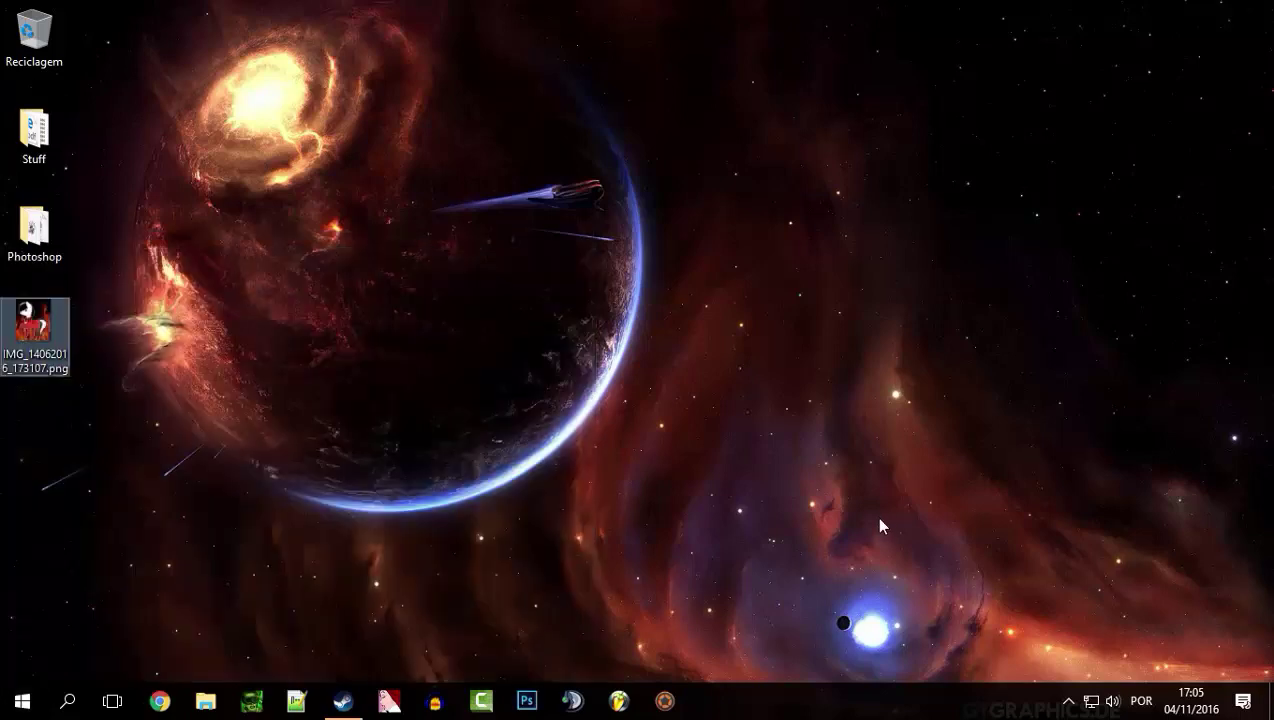
left_click(22, 701)
right_click(22, 701)
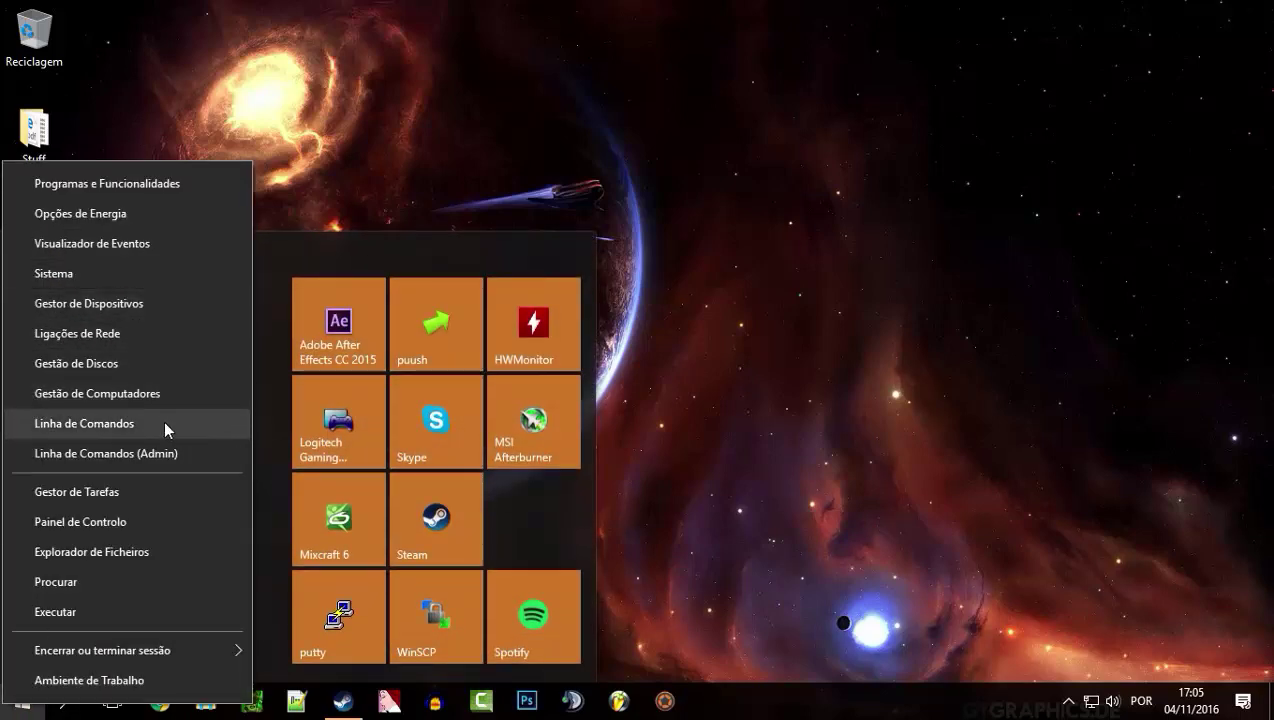
left_click(117, 528)
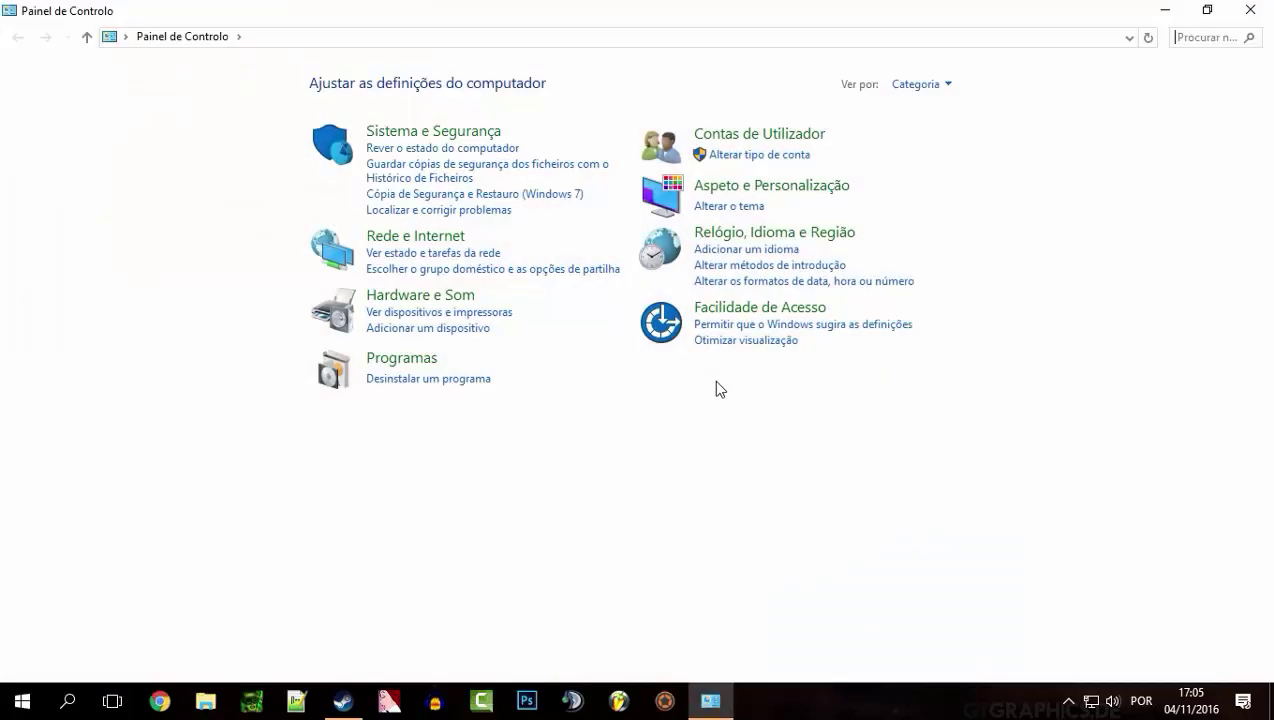
Select puush in Programs and Features and confirm its uninstallation
left_click(445, 378)
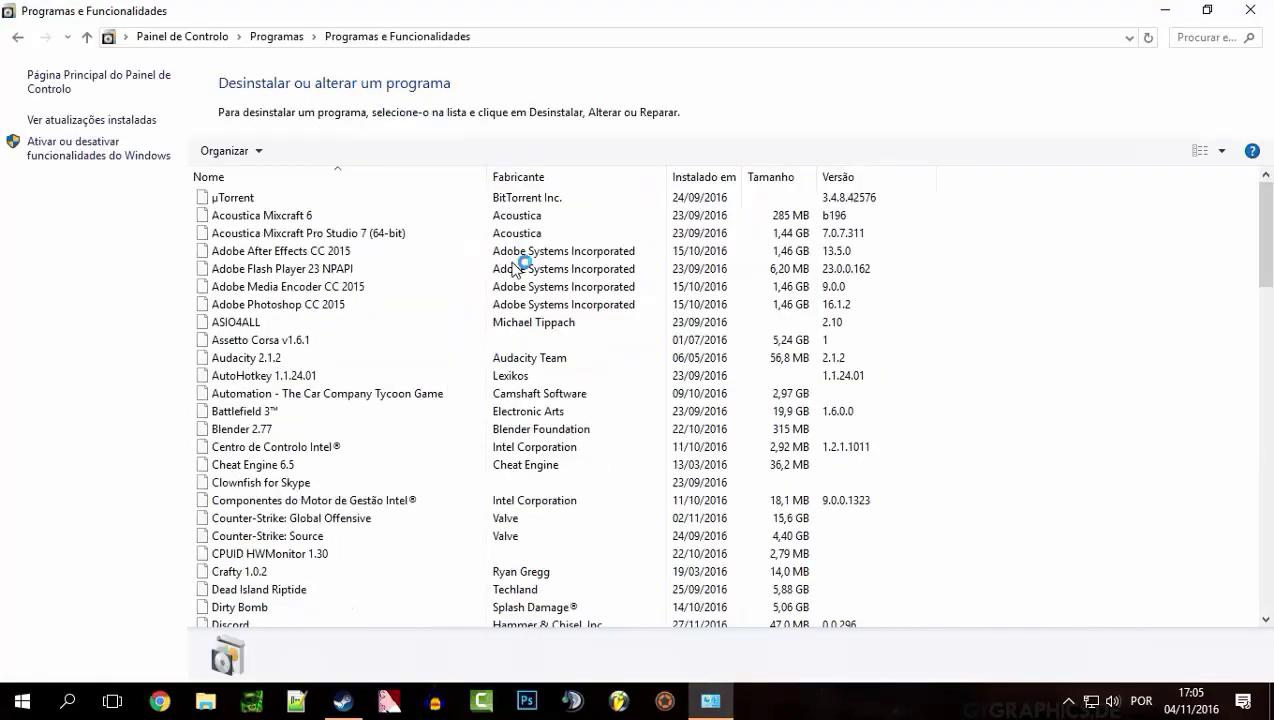
scroll(510, 300, "down", 2)
scroll(505, 322, "down", 9)
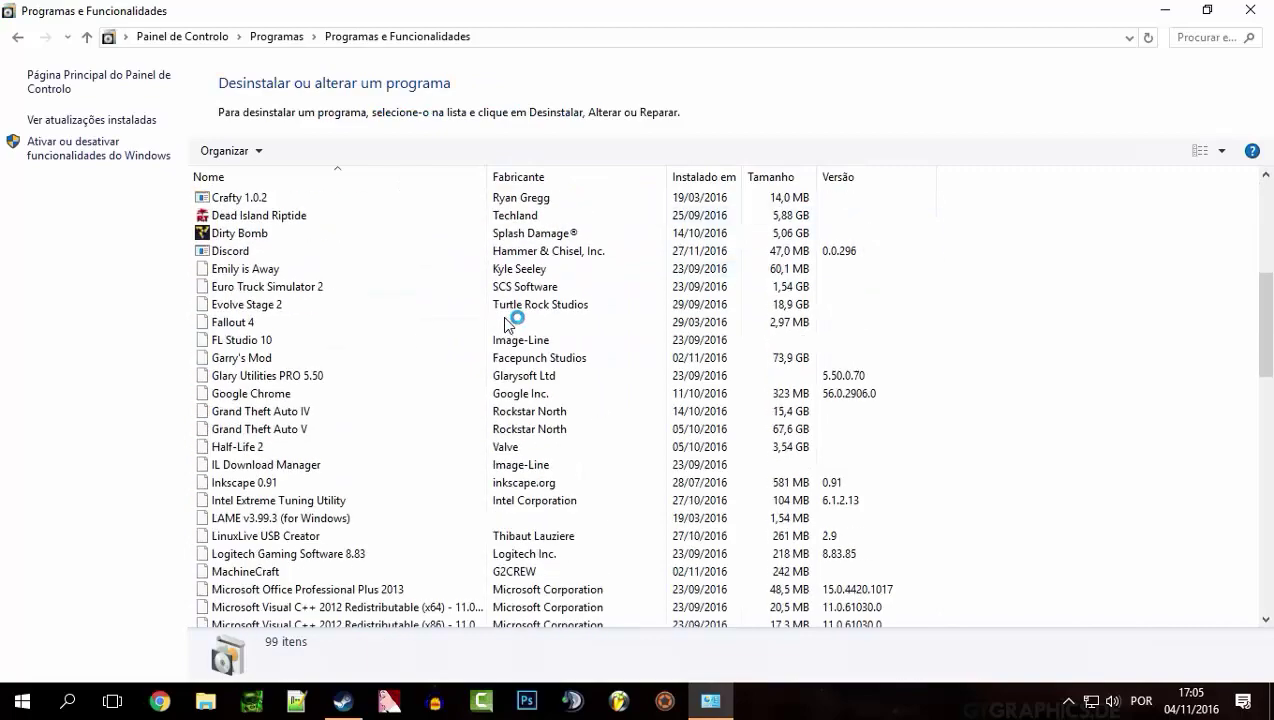
scroll(502, 318, "down", 12)
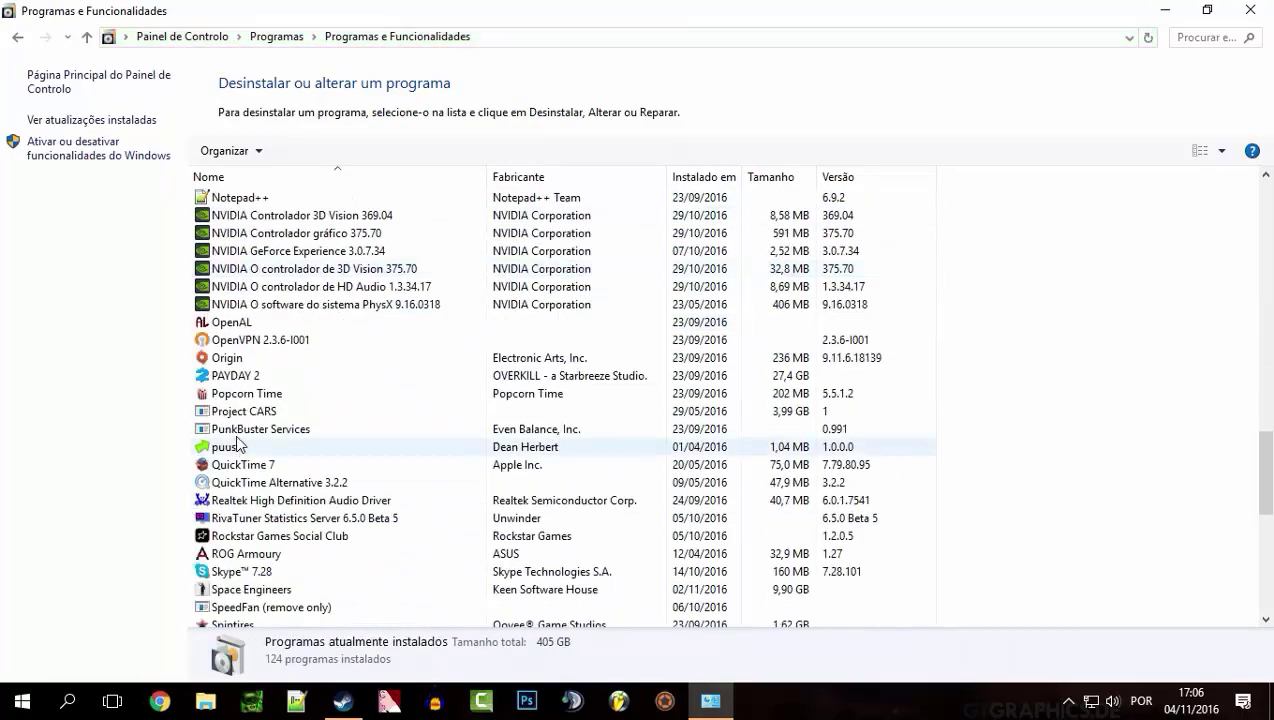
left_click(226, 447)
left_click(308, 152)
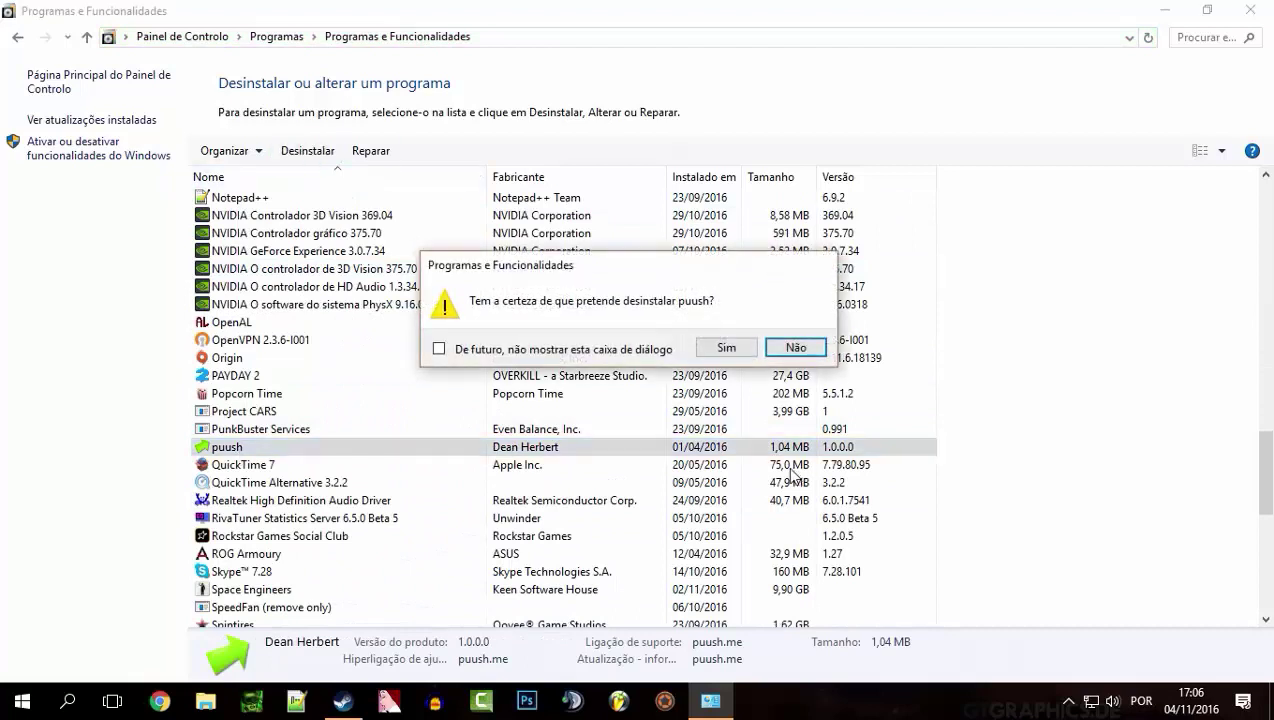
left_click(727, 348)
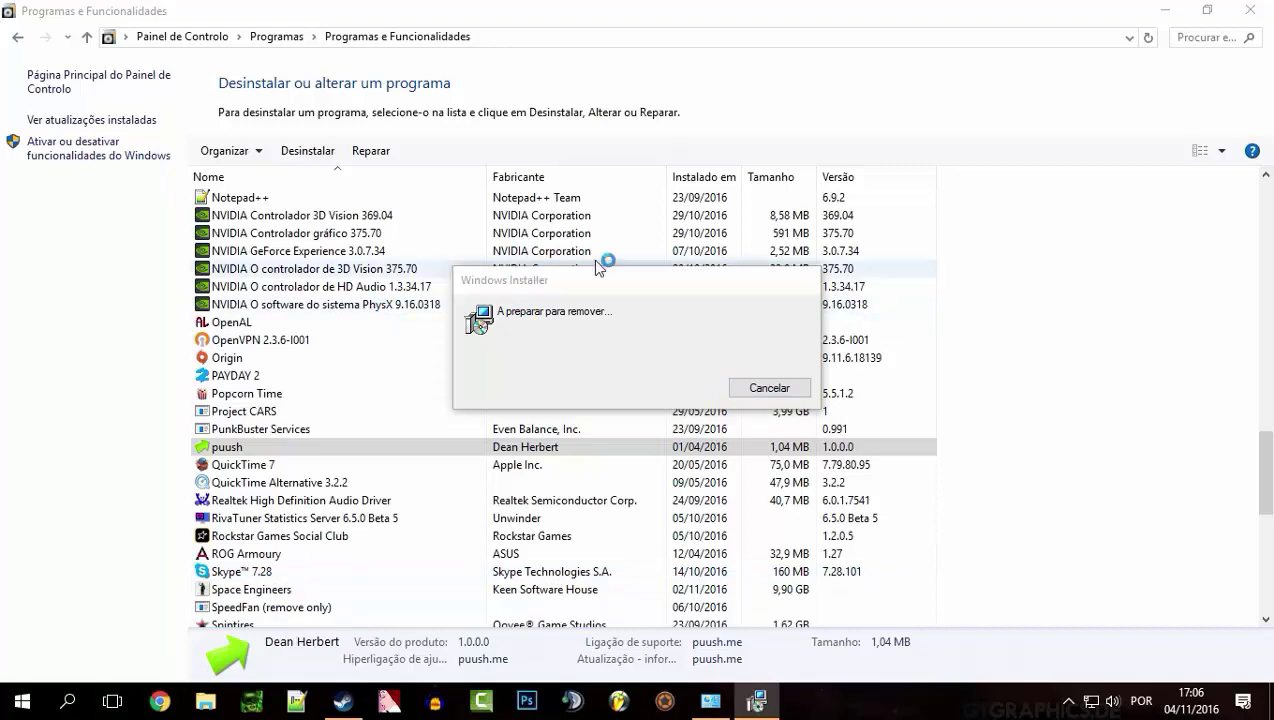
Search the web for 'puush', open the puush.me home page, and allow the uninstaller's UAC prompt
type("puush")
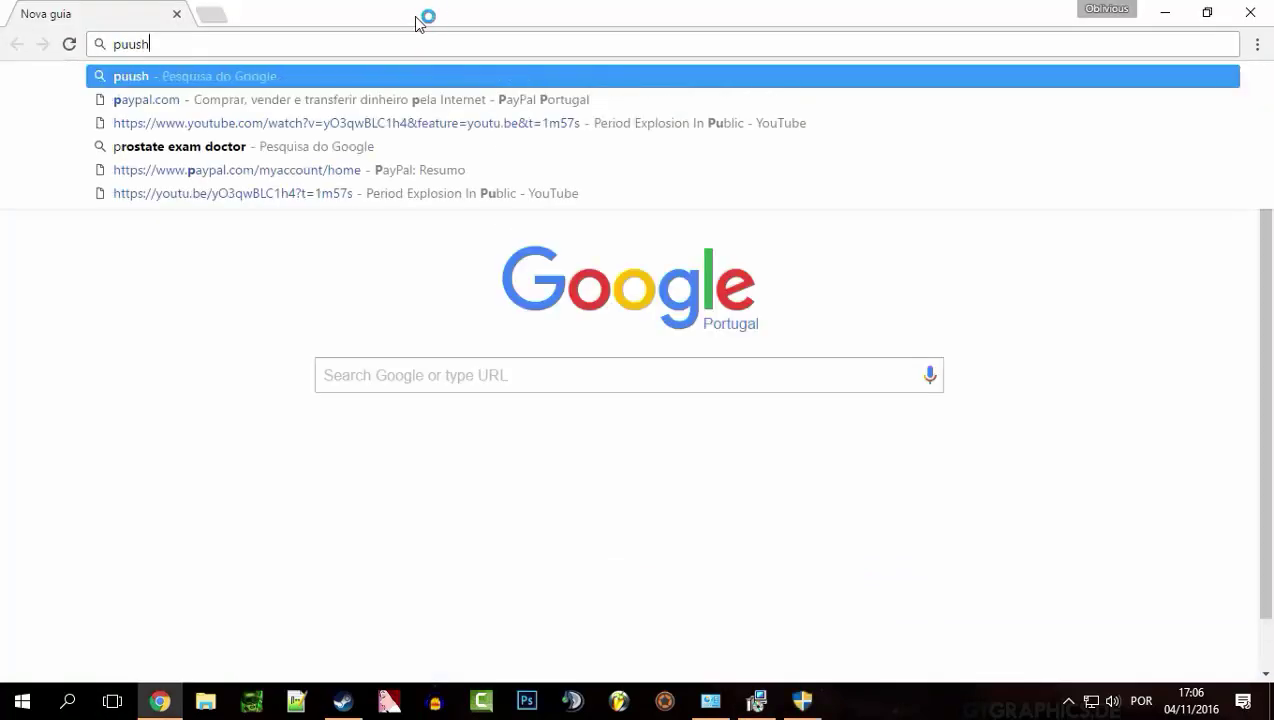
key("Return")
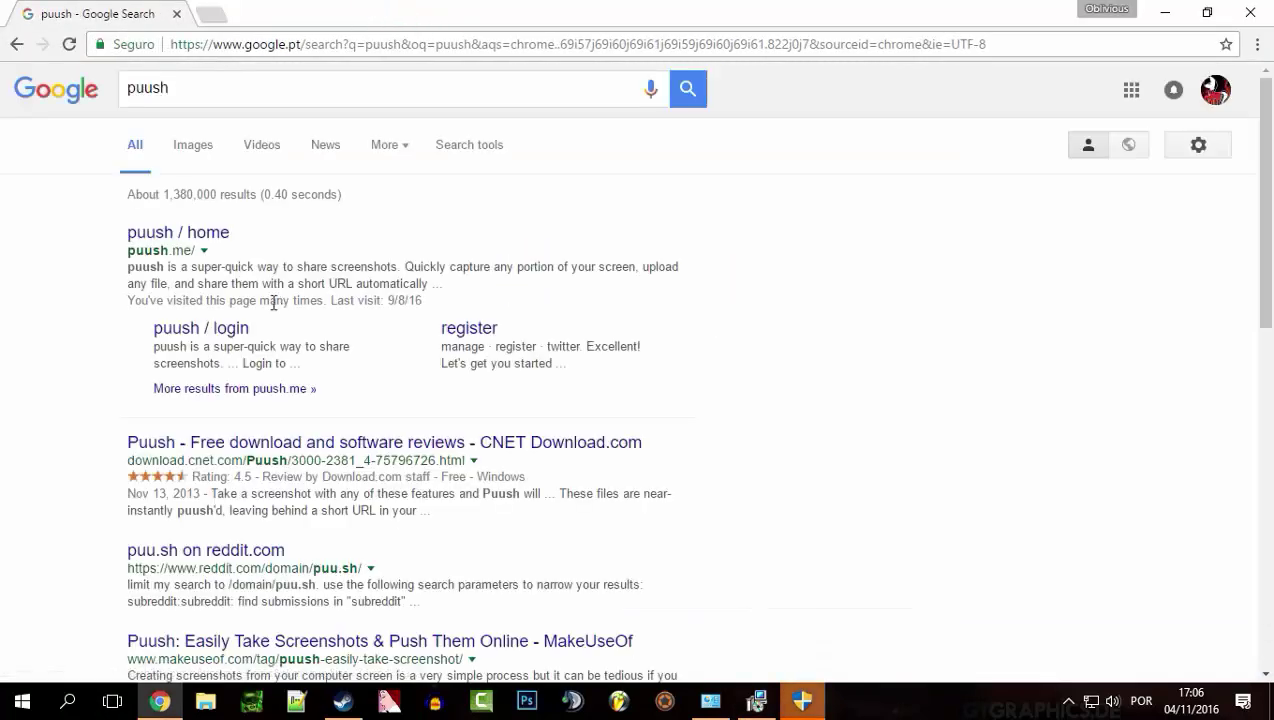
left_click(176, 240)
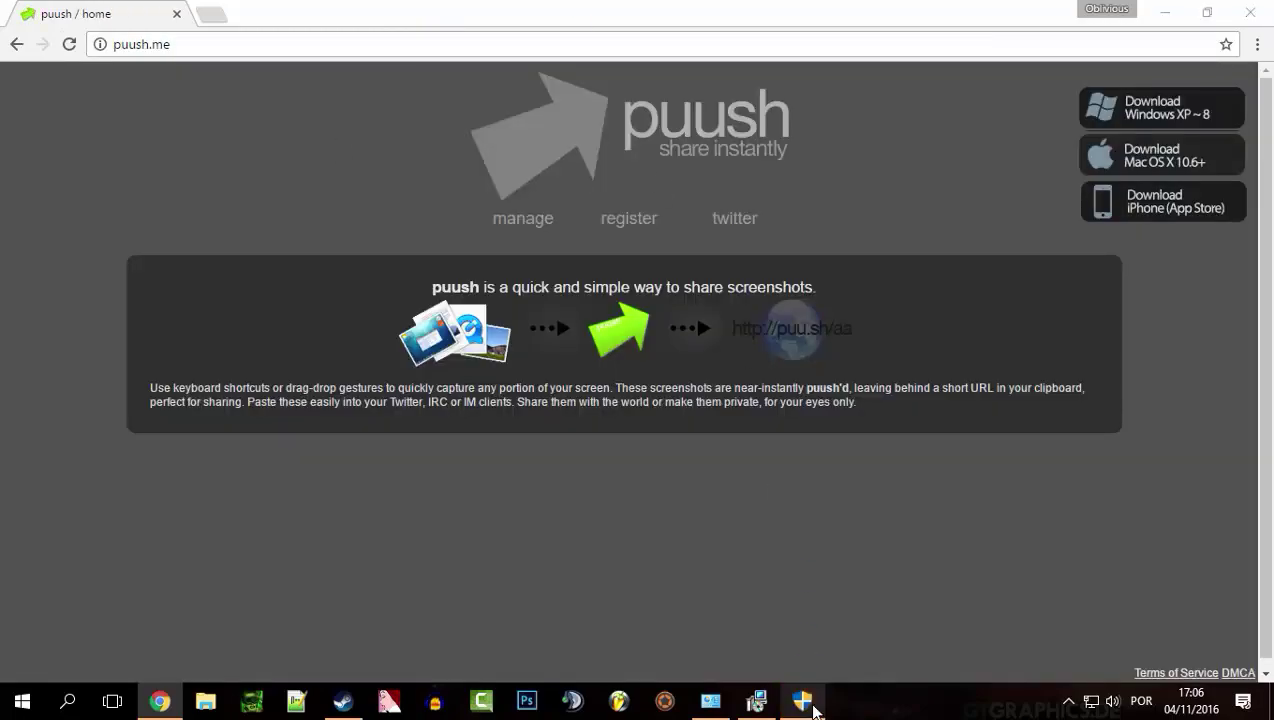
left_click(803, 700)
left_click(598, 485)
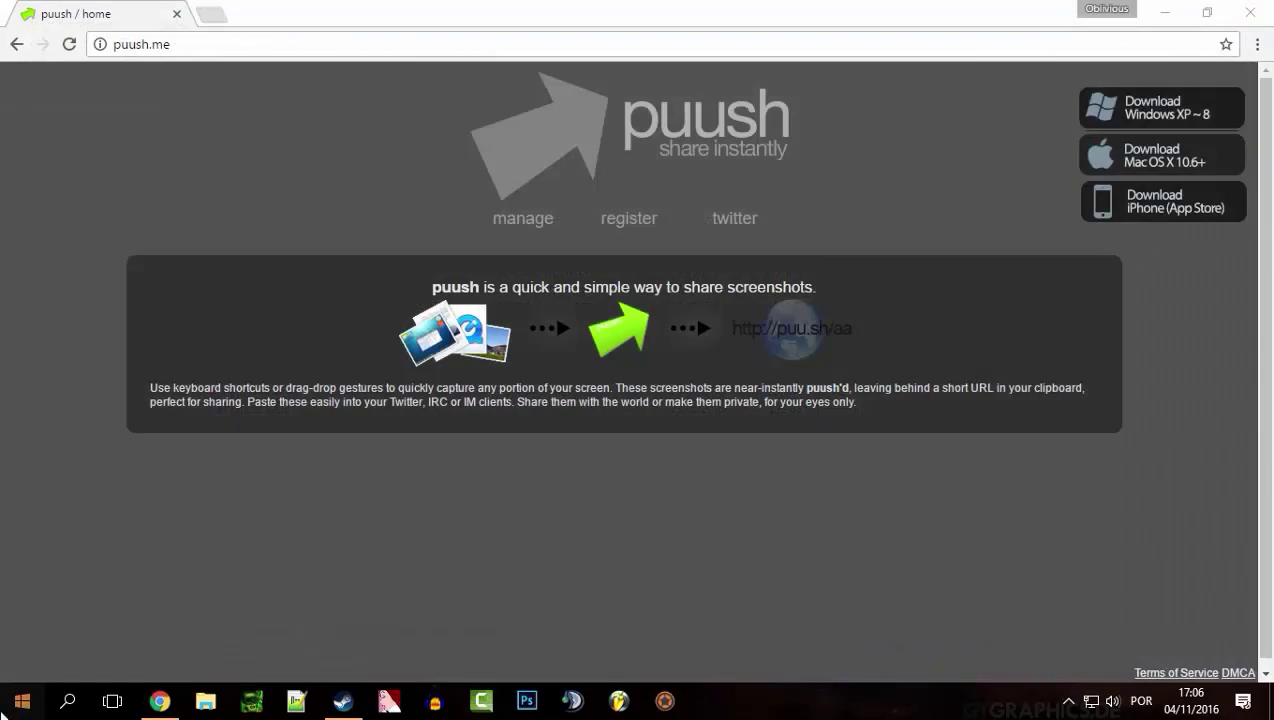
Download the puush installer for Windows XP ~ 8 from puush.me
left_click(20, 705)
type("puu")
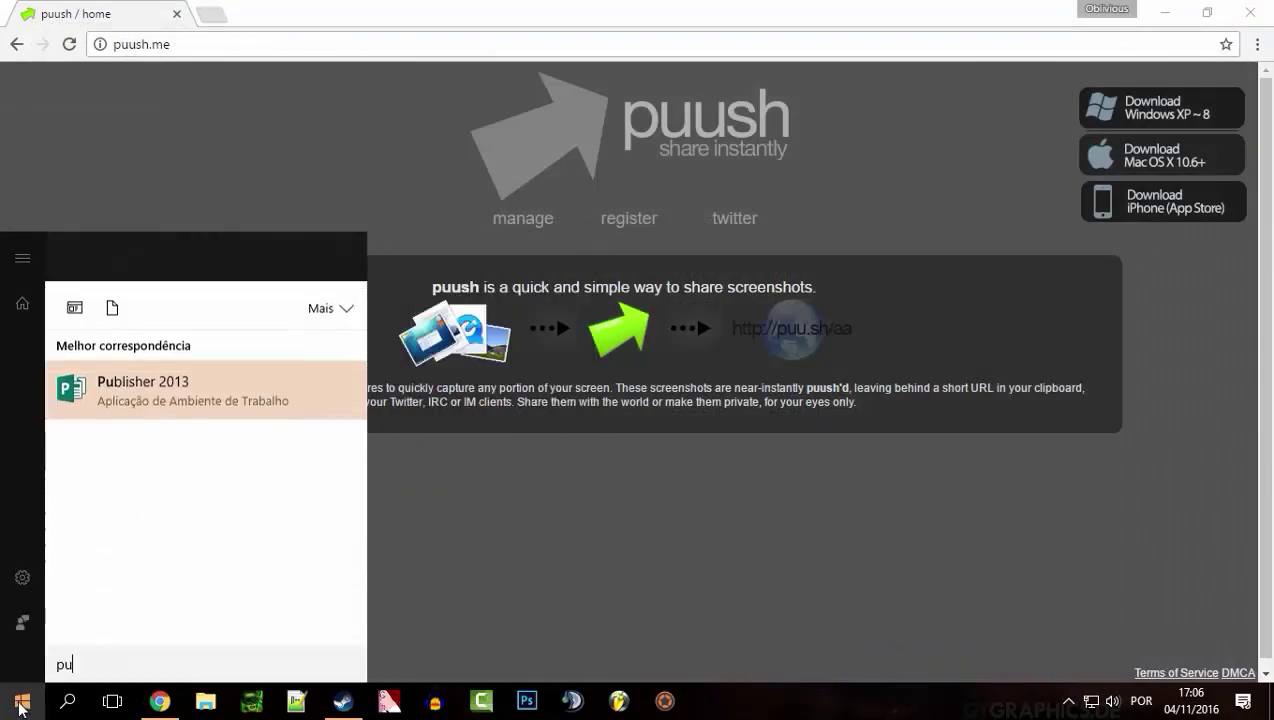
left_click(651, 28)
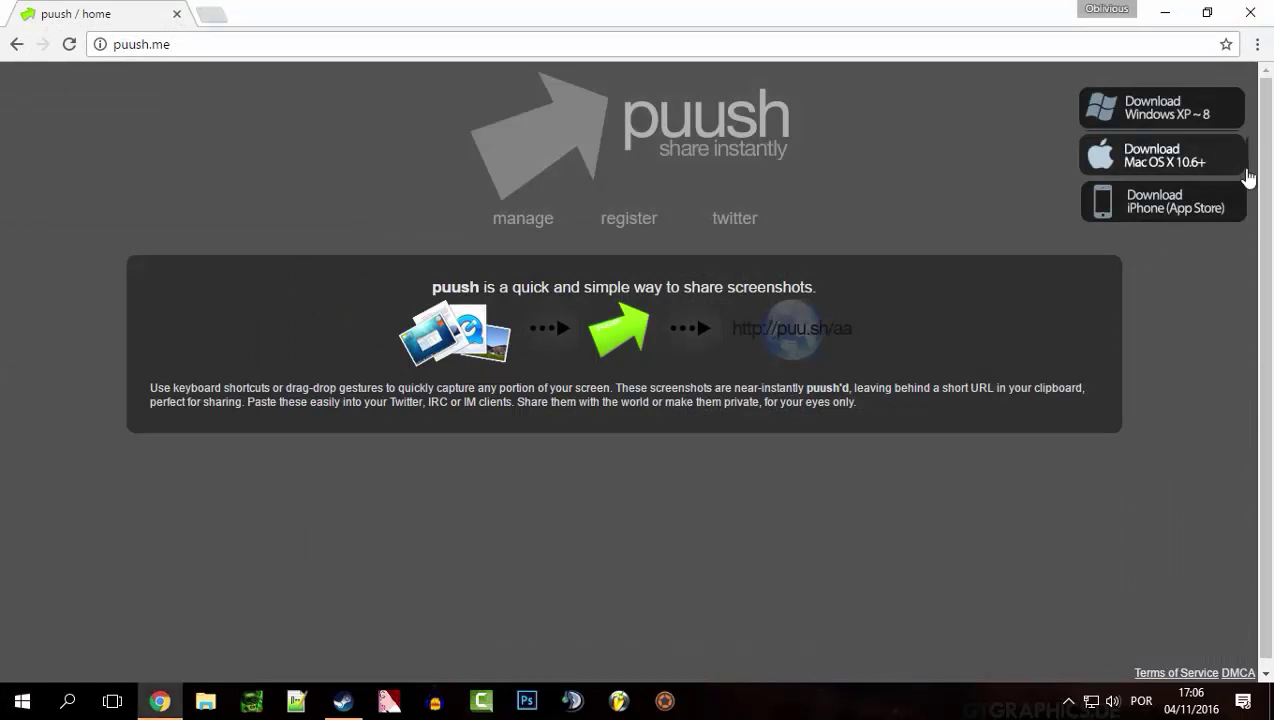
left_click(1170, 112)
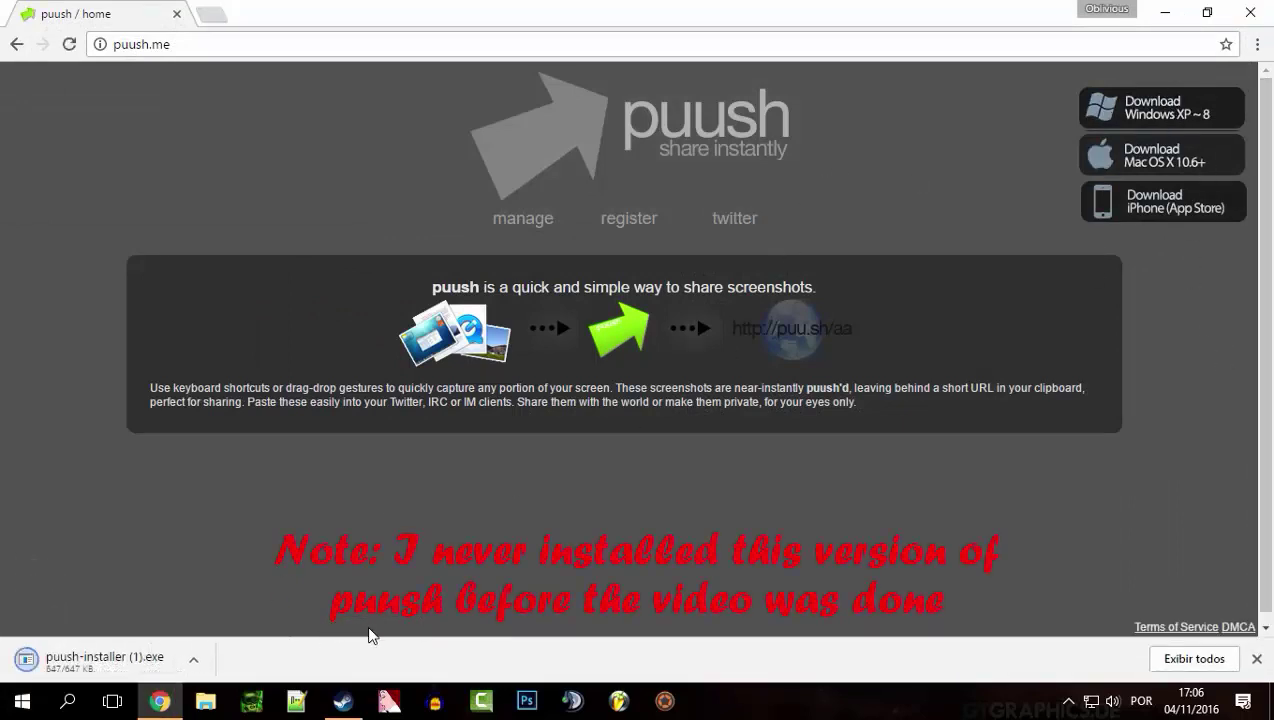
Run the downloaded puush installer and begin the ShareX installation
left_click(120, 652)
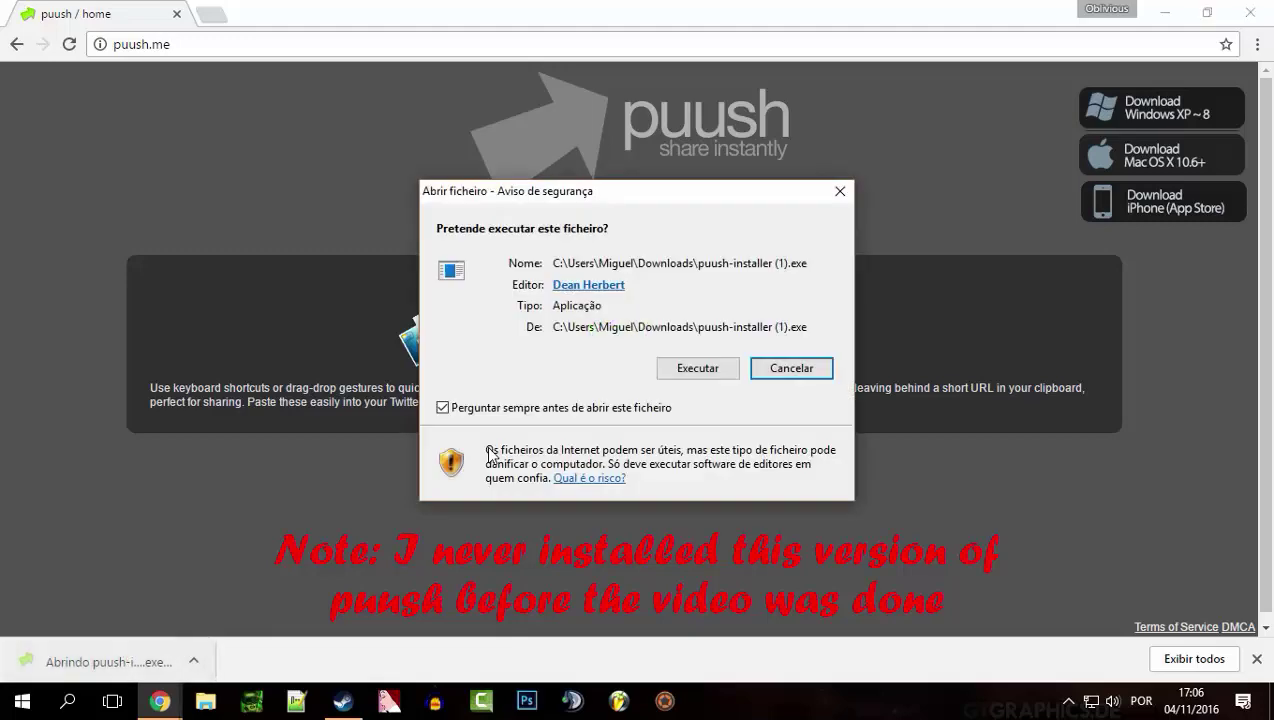
left_click(697, 369)
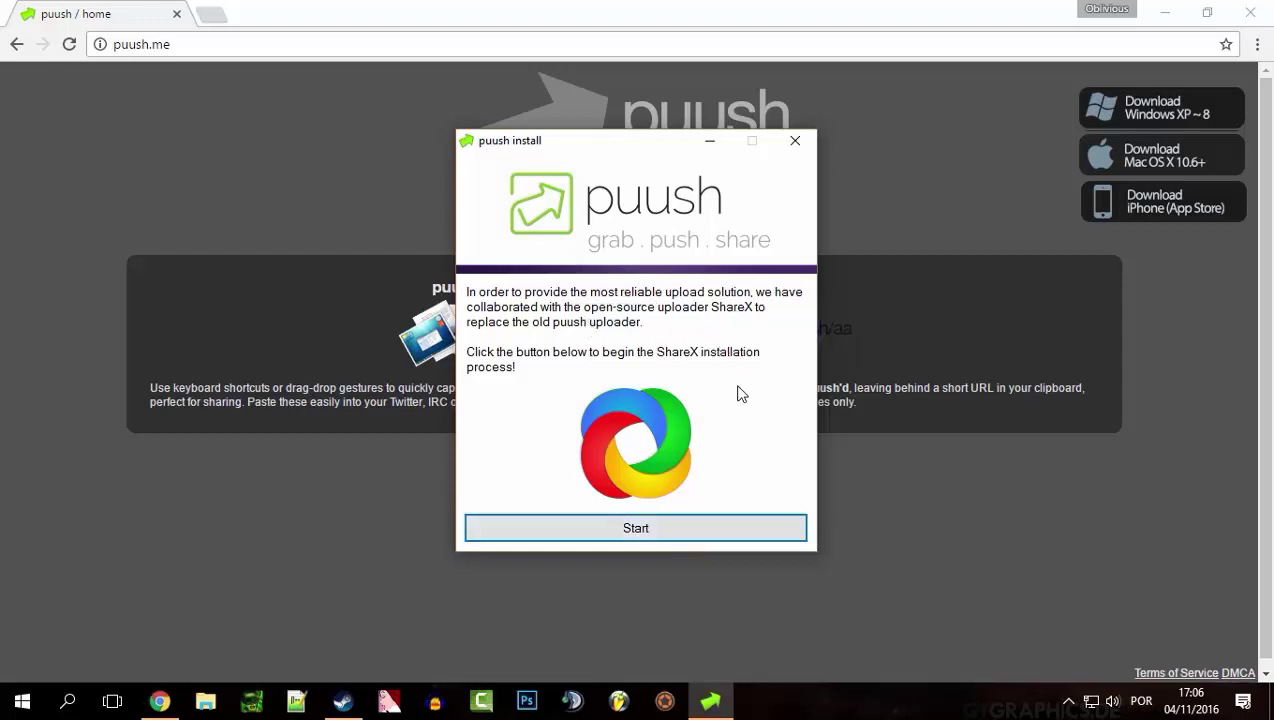
left_click(633, 530)
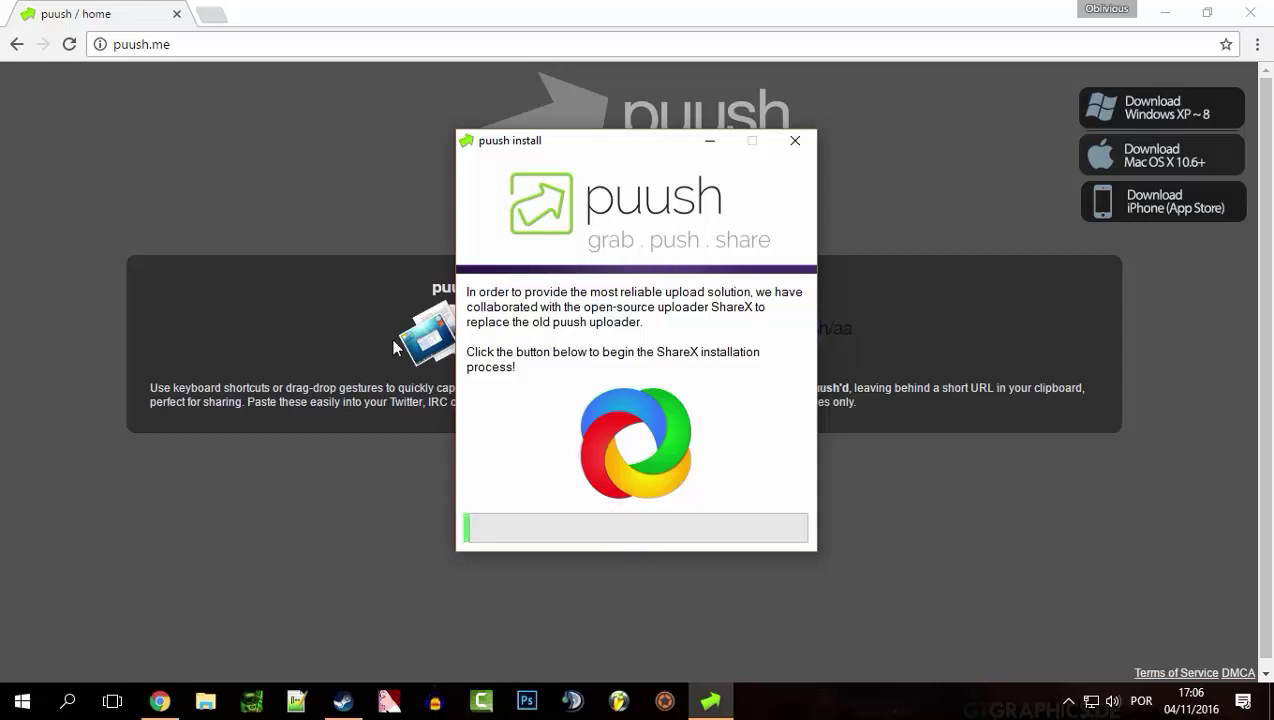
Close Chrome and move the puush install window toward the upper right
mouse_move(557, 141)
left_mouse_down()
mouse_move(660, 134)
mouse_move(562, 132)
left_mouse_up()
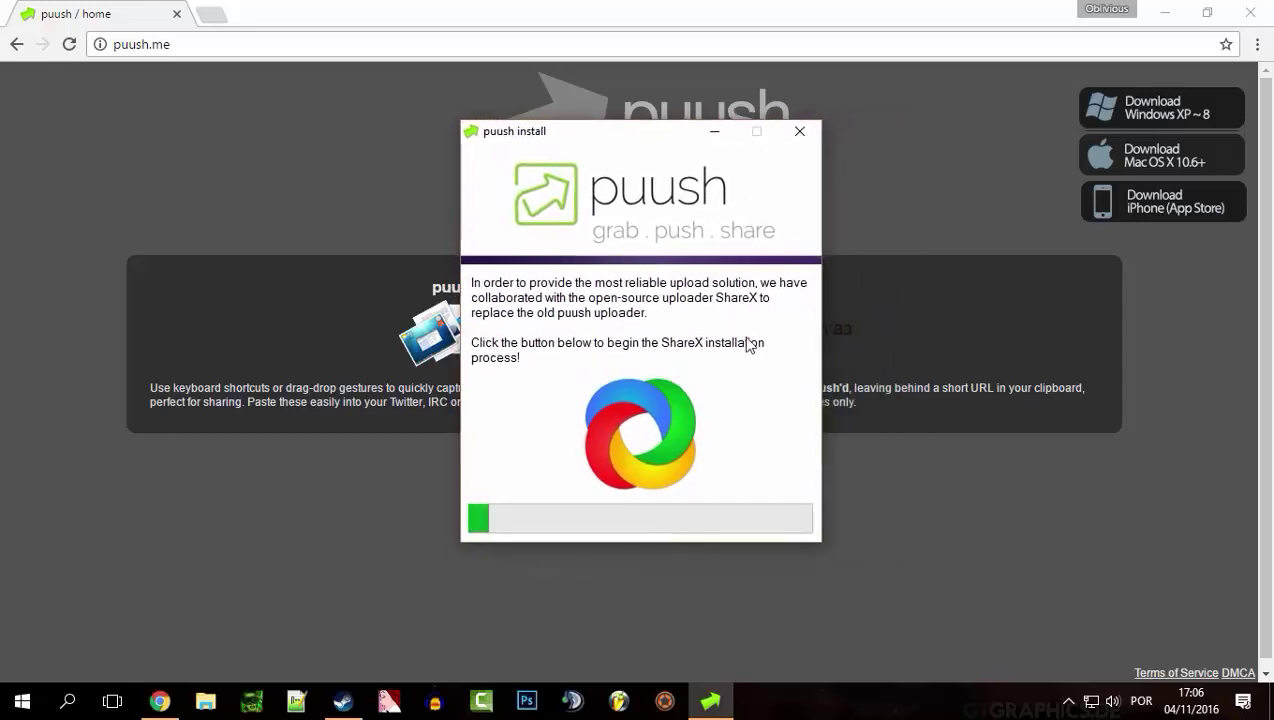
left_click(1250, 12)
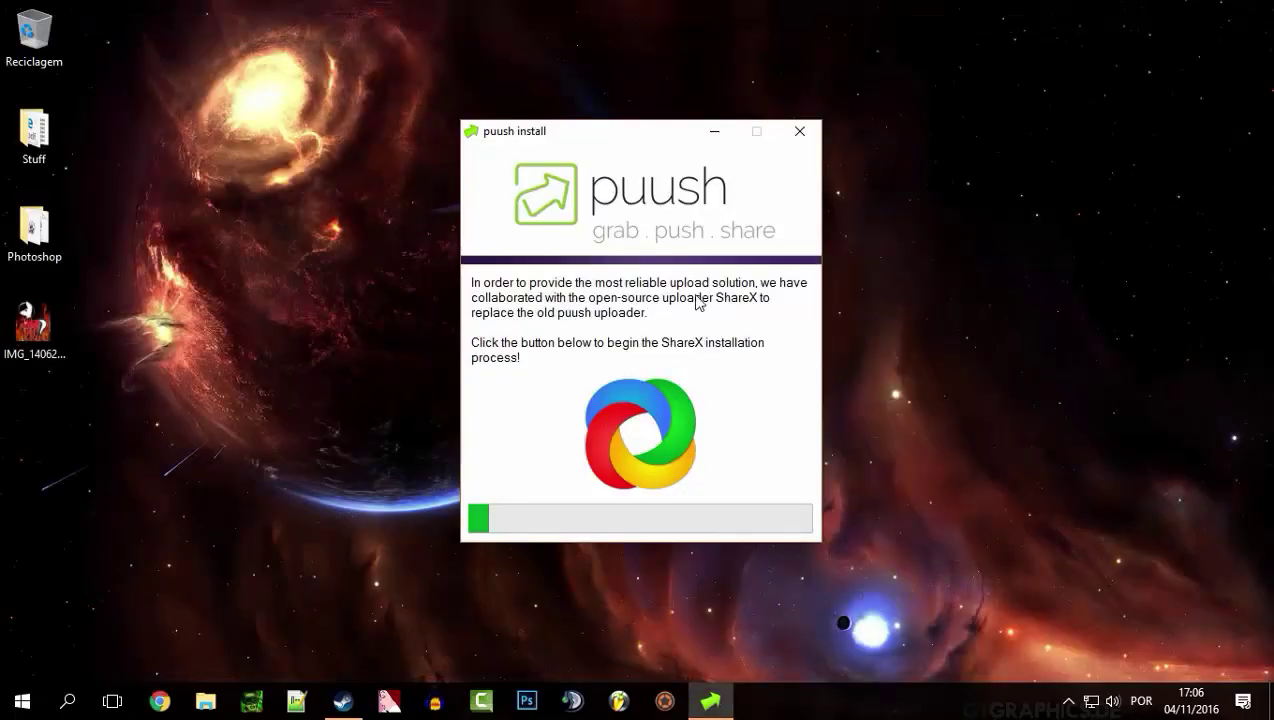
left_click_drag(557, 137, 753, 118)
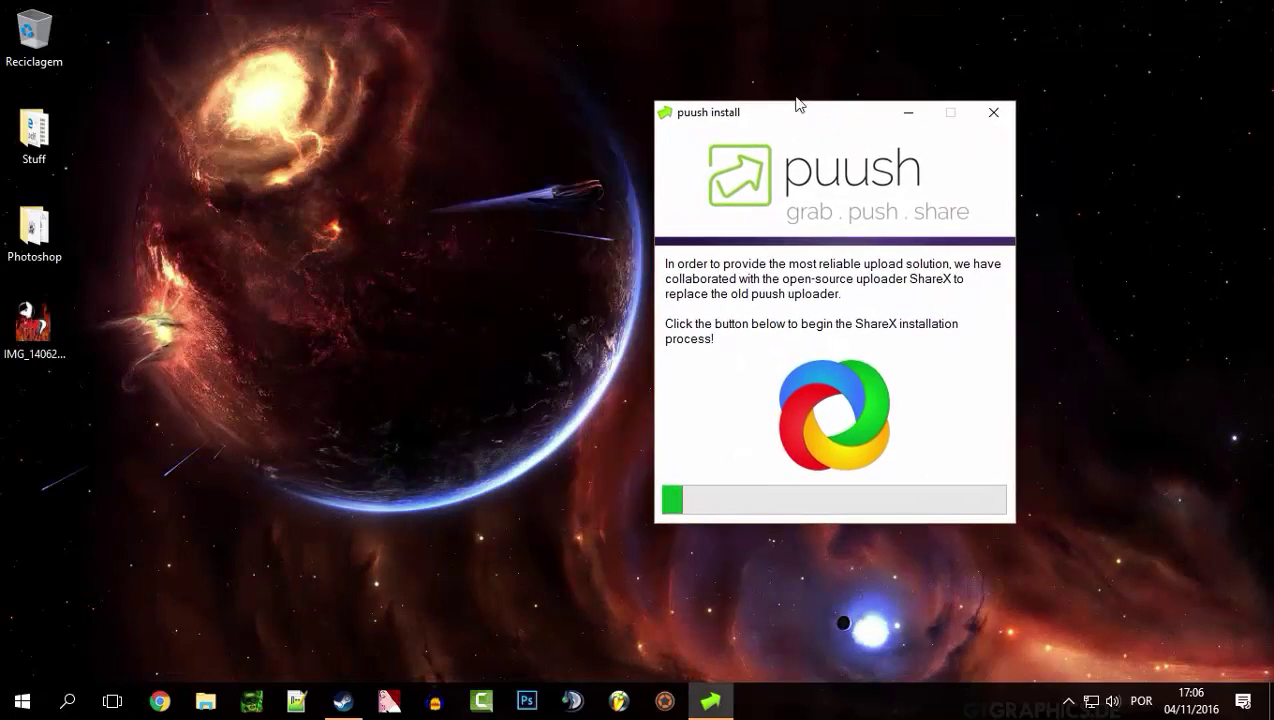
left_click(1205, 74)
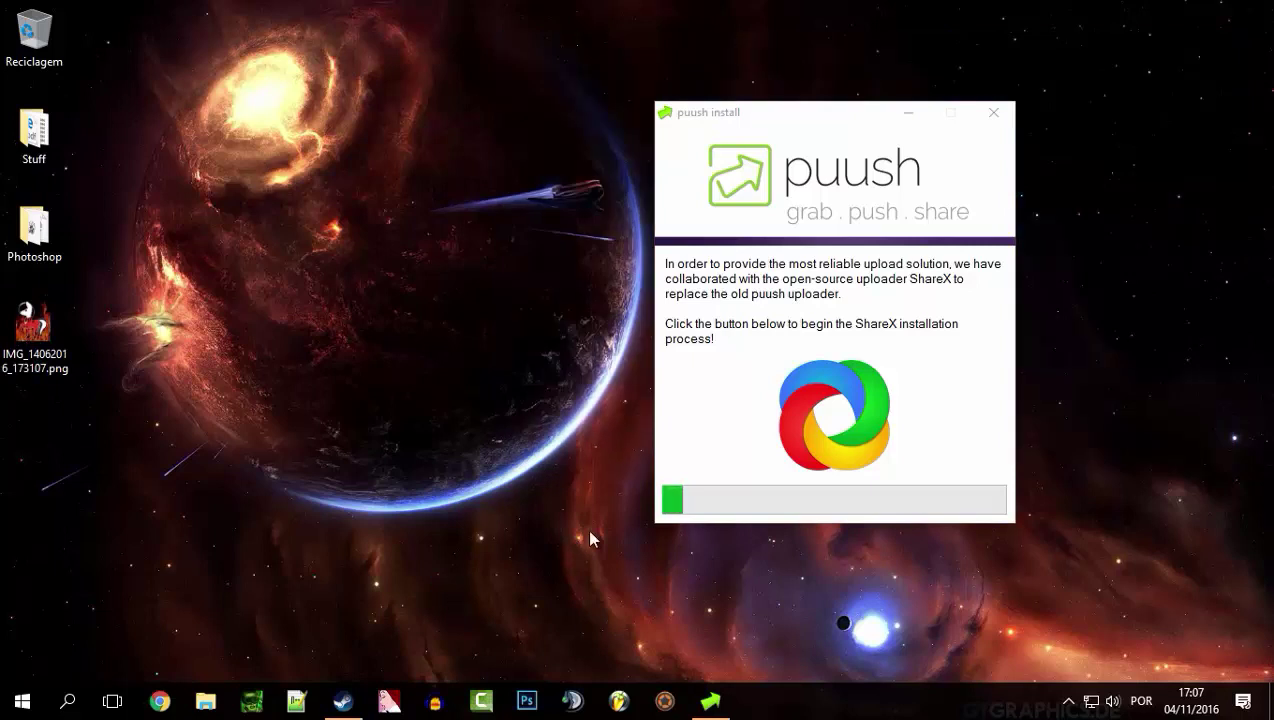
left_click_drag(778, 108, 857, 85)
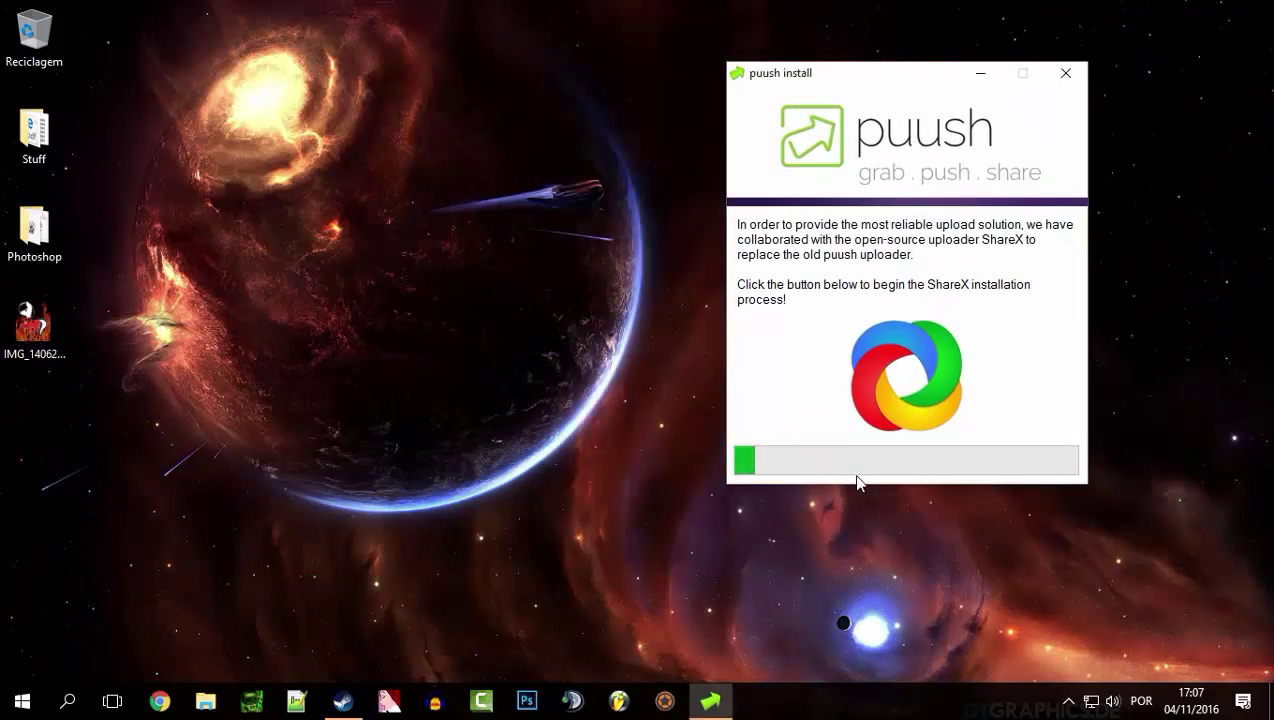
Check Disco 0 (C:) activity in Task Manager's Performance view, then close it and recentre the installer
right_click(822, 699)
left_click(889, 608)
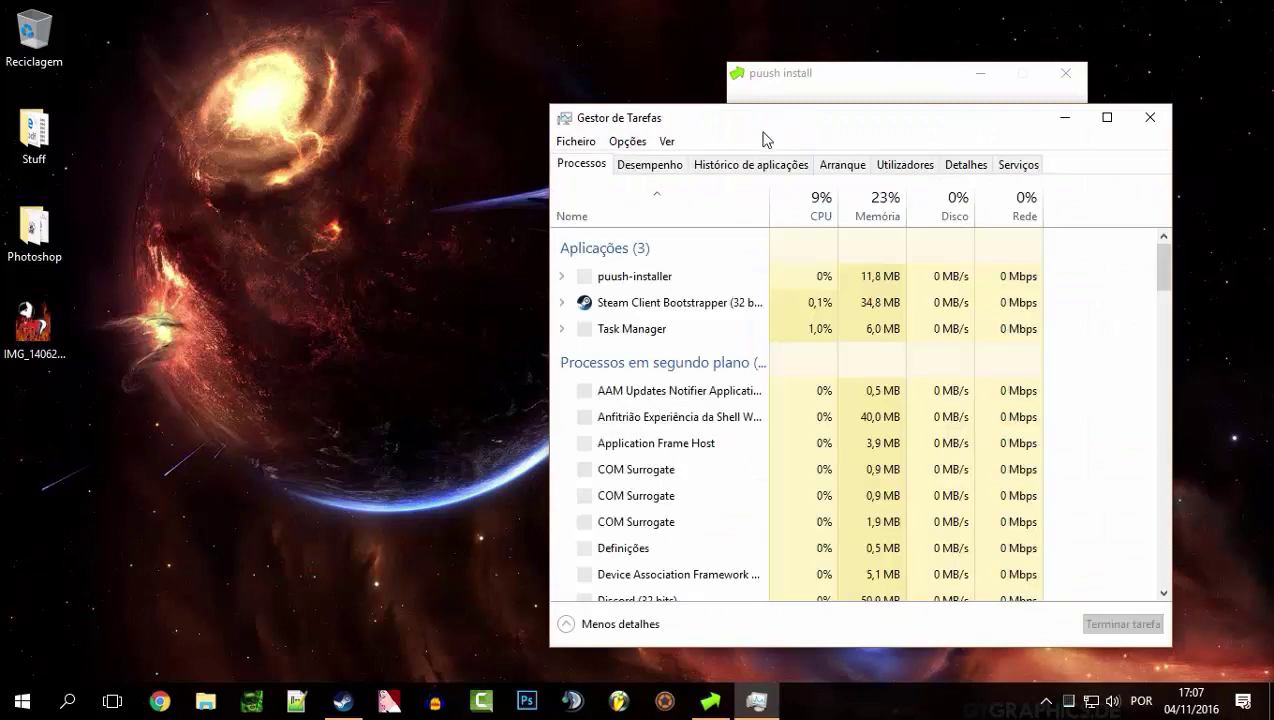
left_click(640, 165)
left_click_drag(745, 122, 374, 103)
left_click(310, 325)
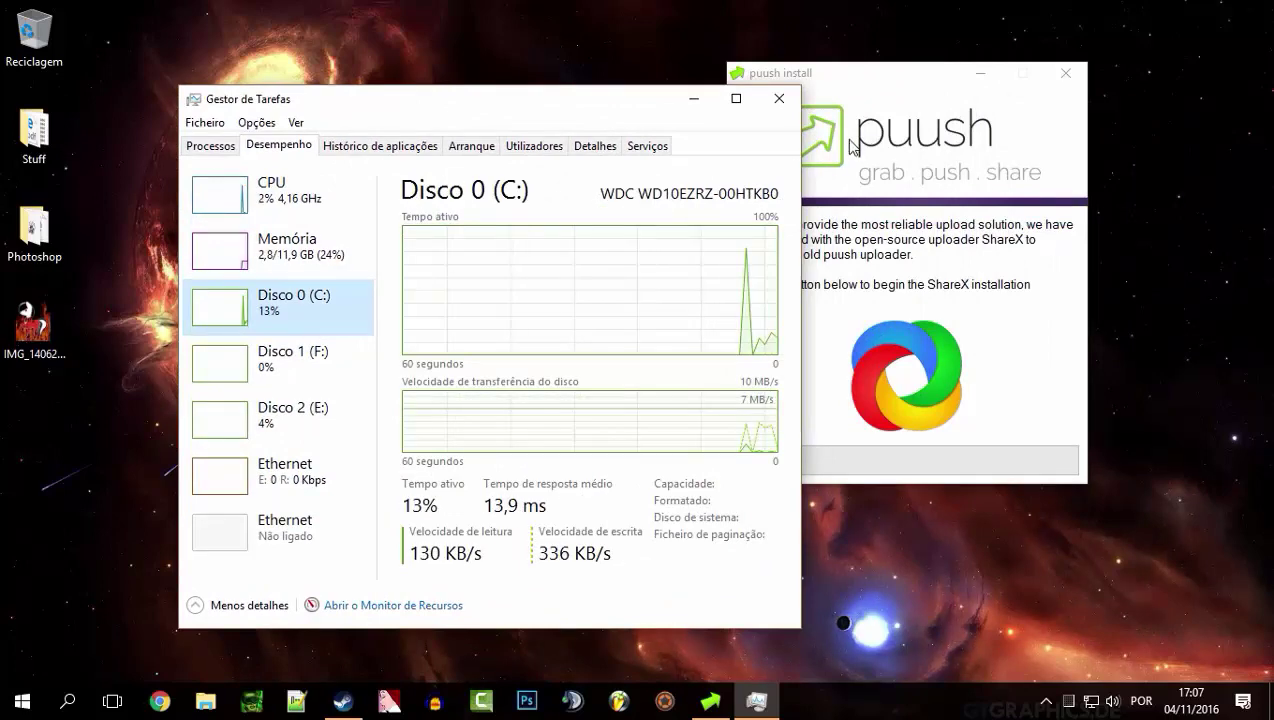
left_click(779, 98)
left_click_drag(874, 73, 634, 78)
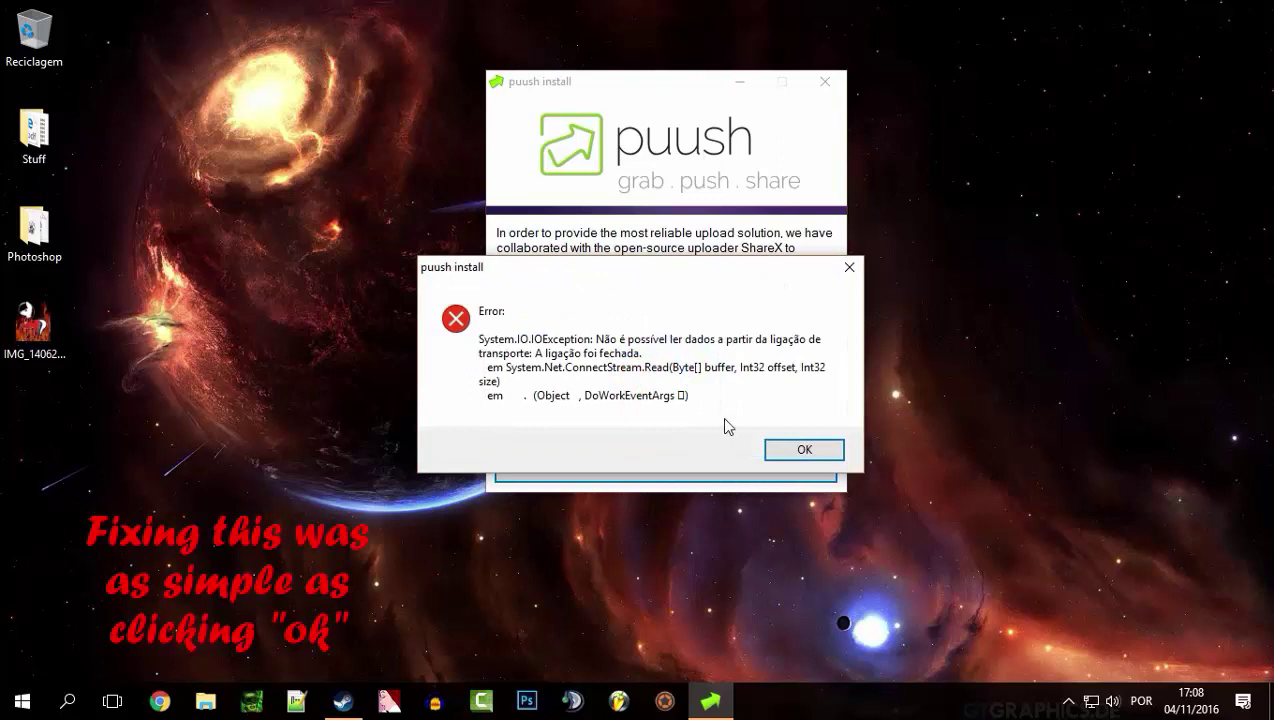
Dismiss the download error, restart the ShareX installation, and approve its UAC prompt
left_click(806, 451)
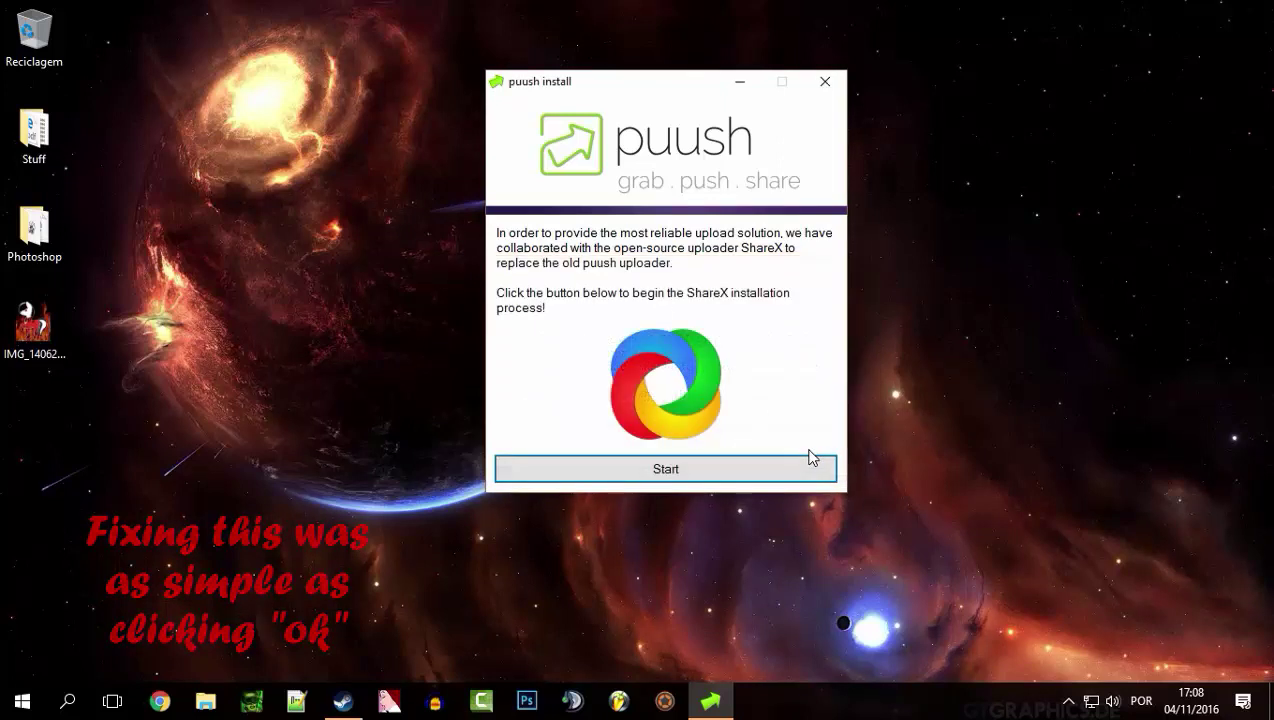
left_click(667, 478)
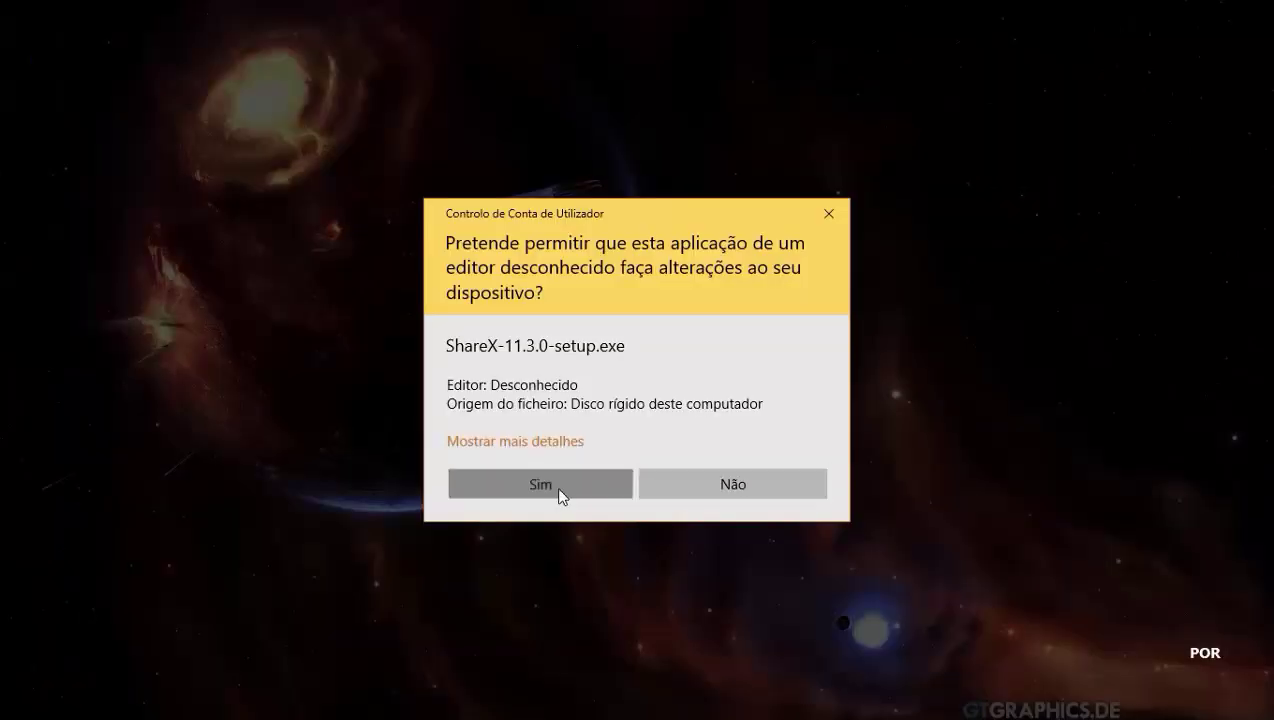
left_click(560, 492)
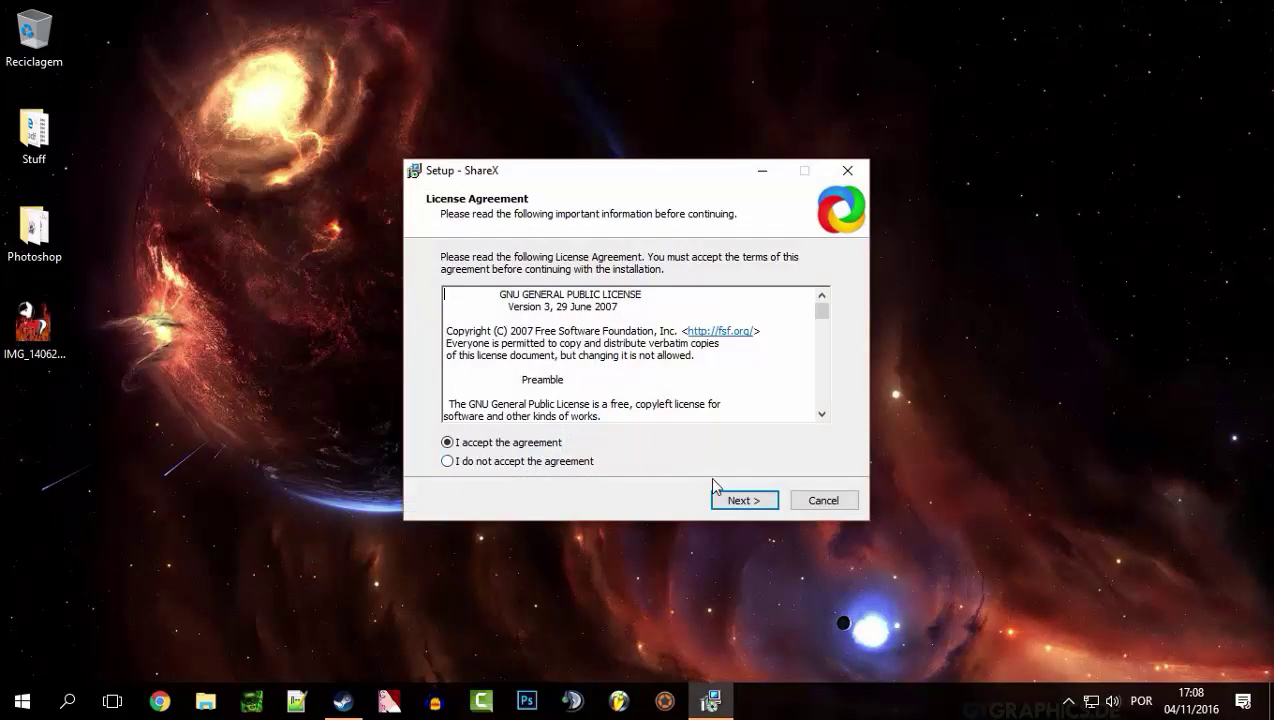
Accept the licence, keep the default location and shortcut options, install, and launch ShareX
left_click(752, 503)
left_click(753, 503)
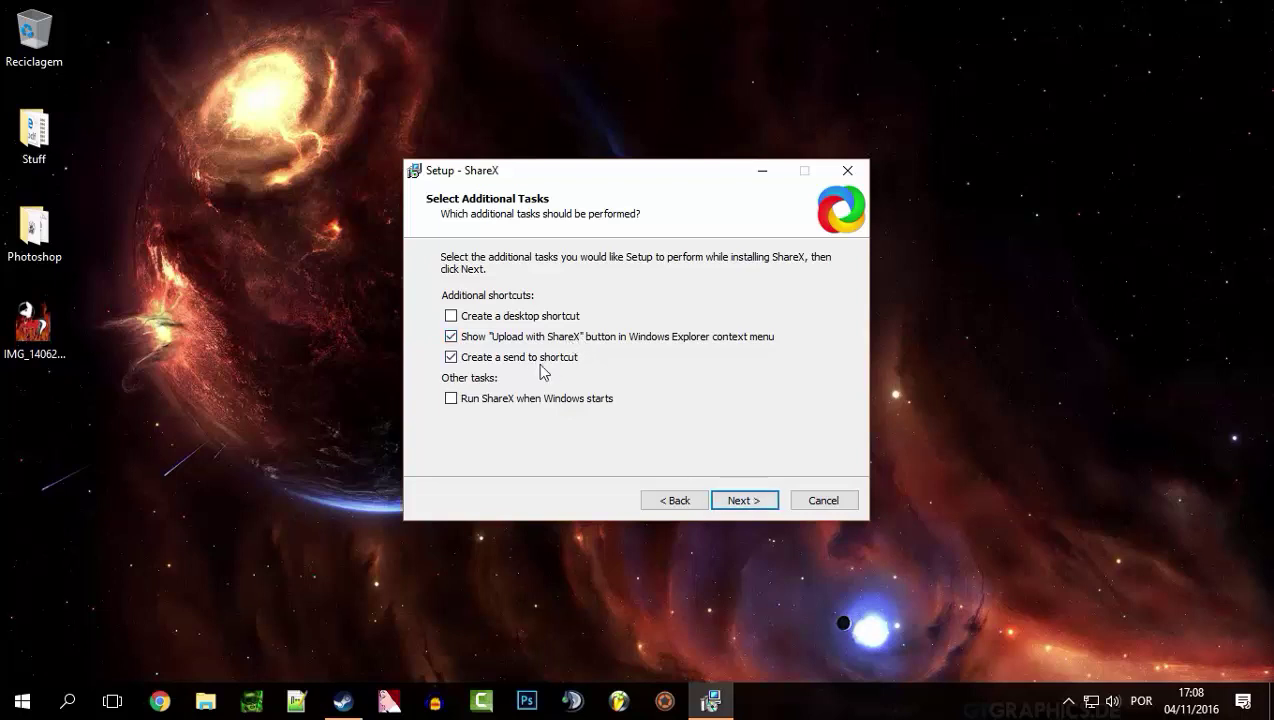
left_click(736, 502)
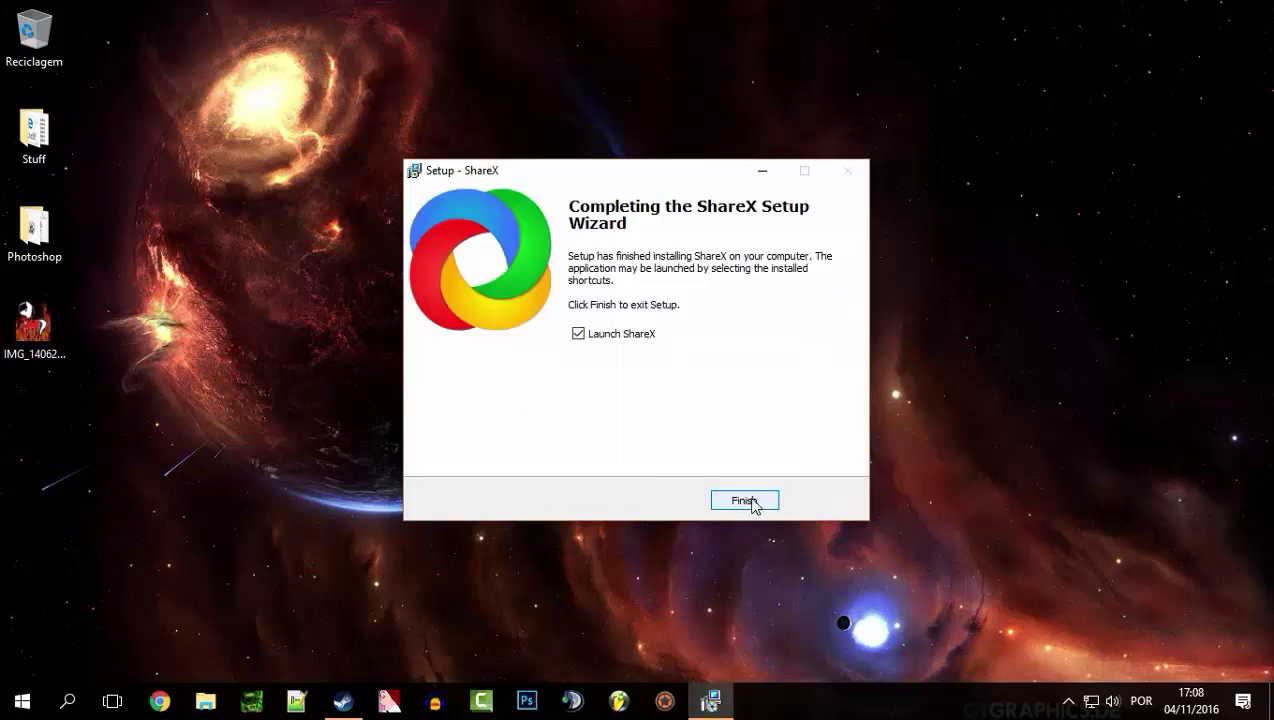
left_click(745, 501)
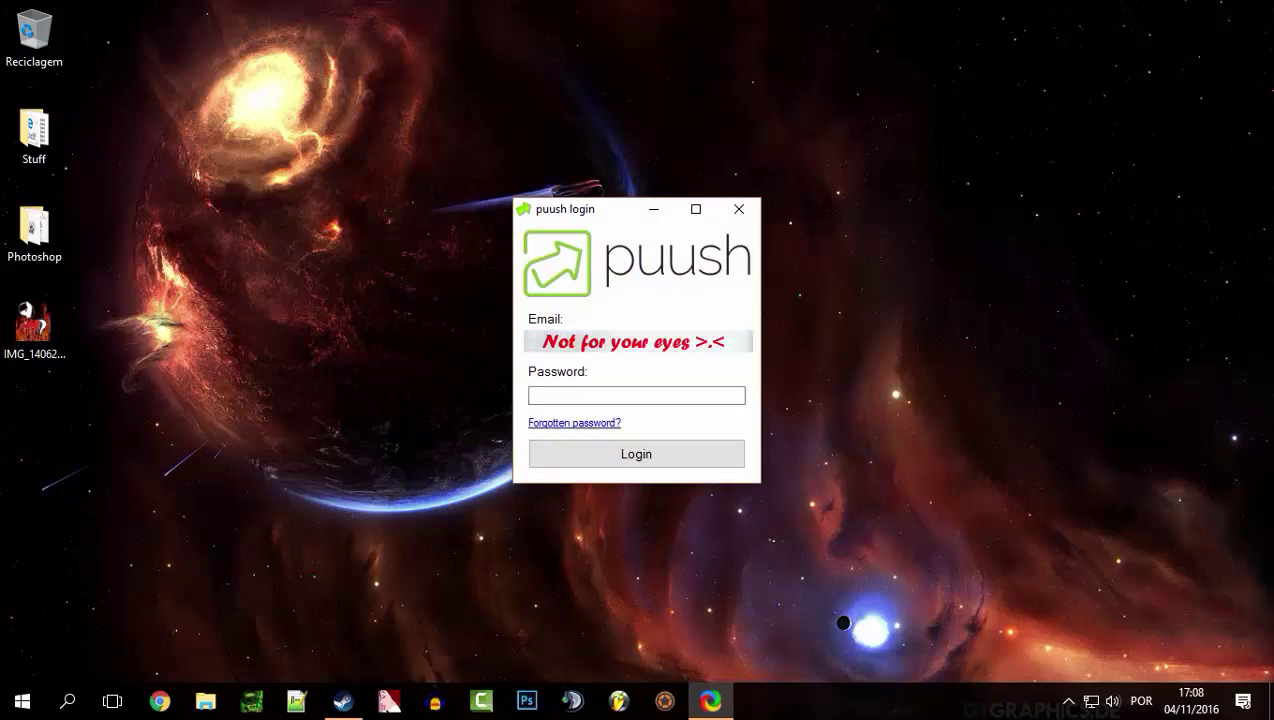
Enter the account password, log in to puush, and close the ShareX window to the tray
left_click(636, 395)
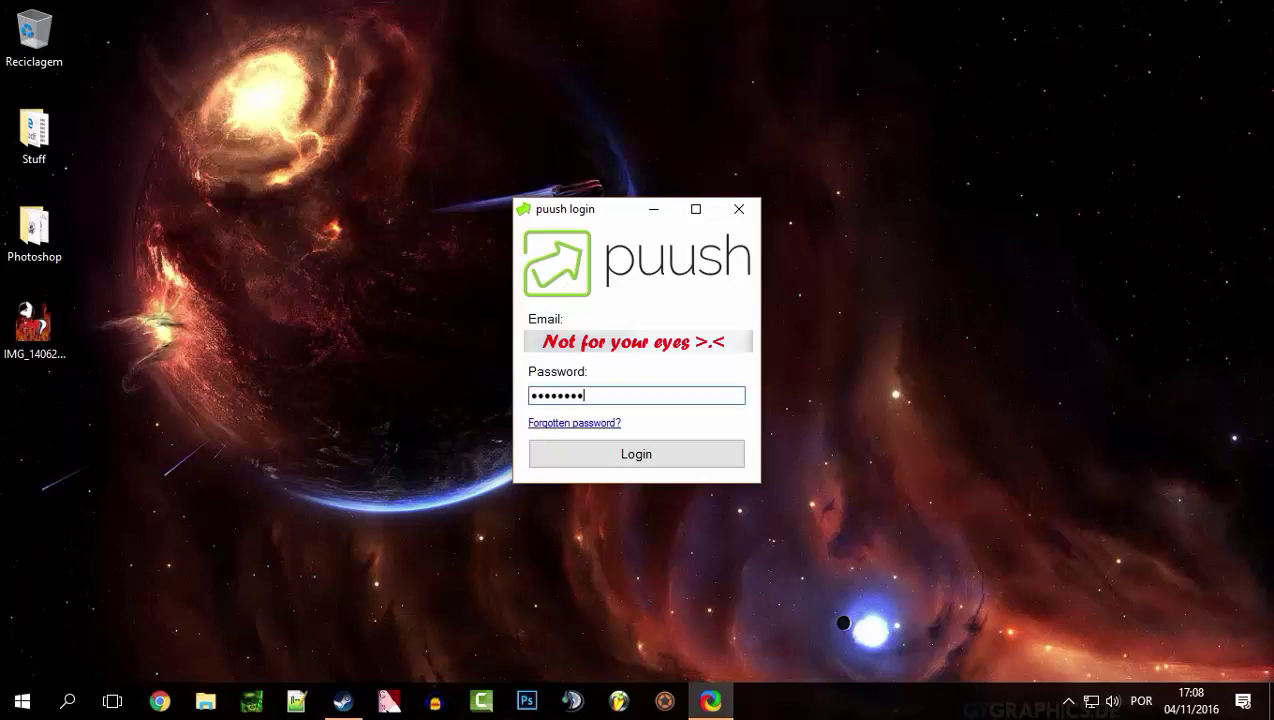
left_click(637, 453)
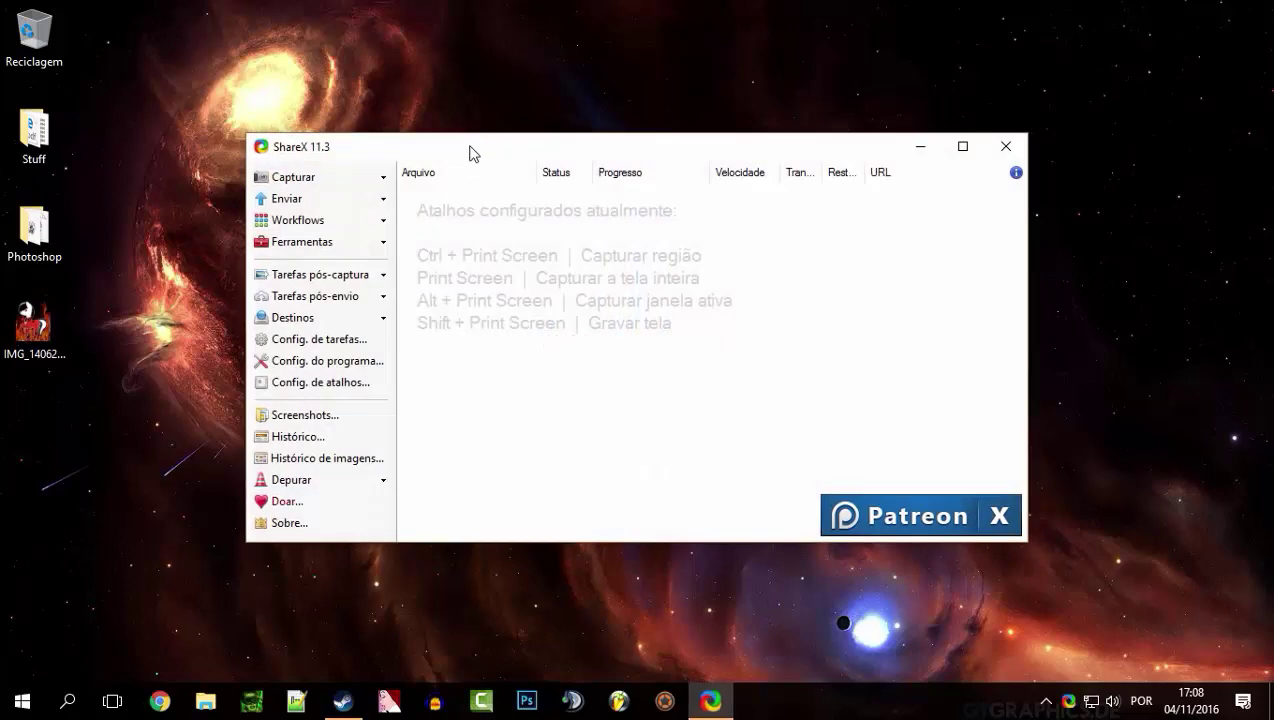
left_click_drag(470, 148, 615, 153)
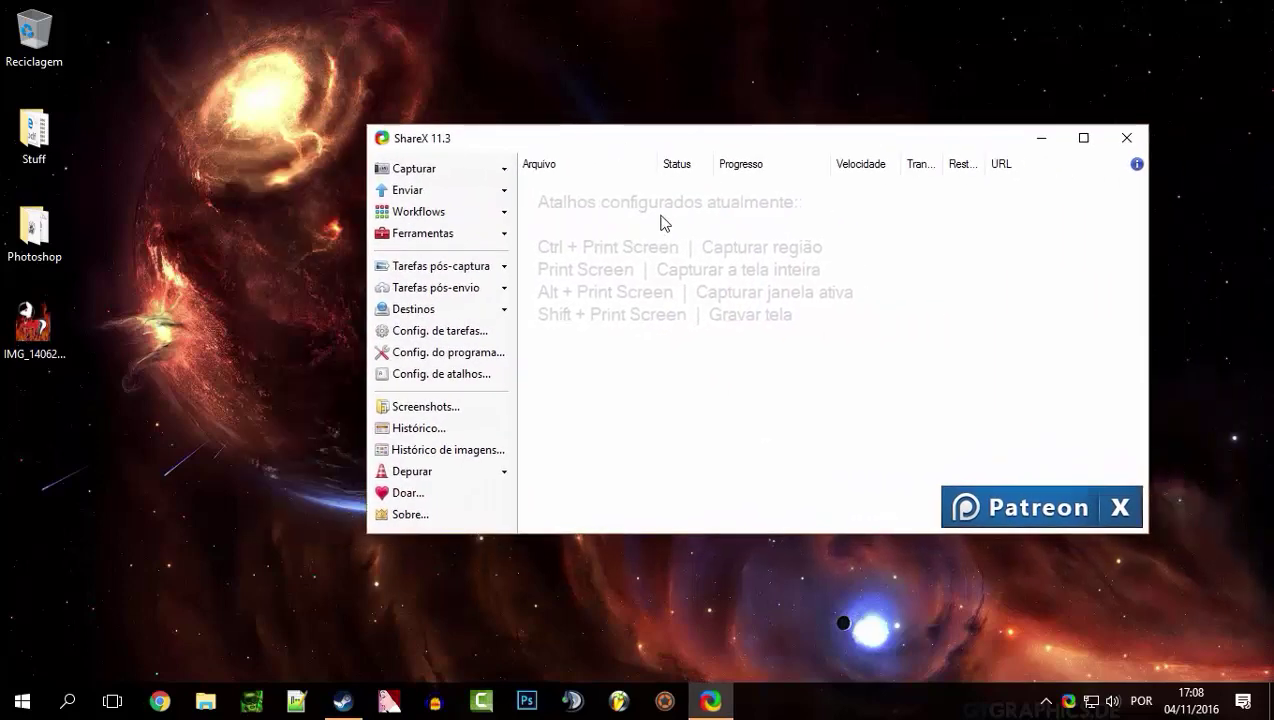
left_click(1126, 137)
left_click(1046, 701)
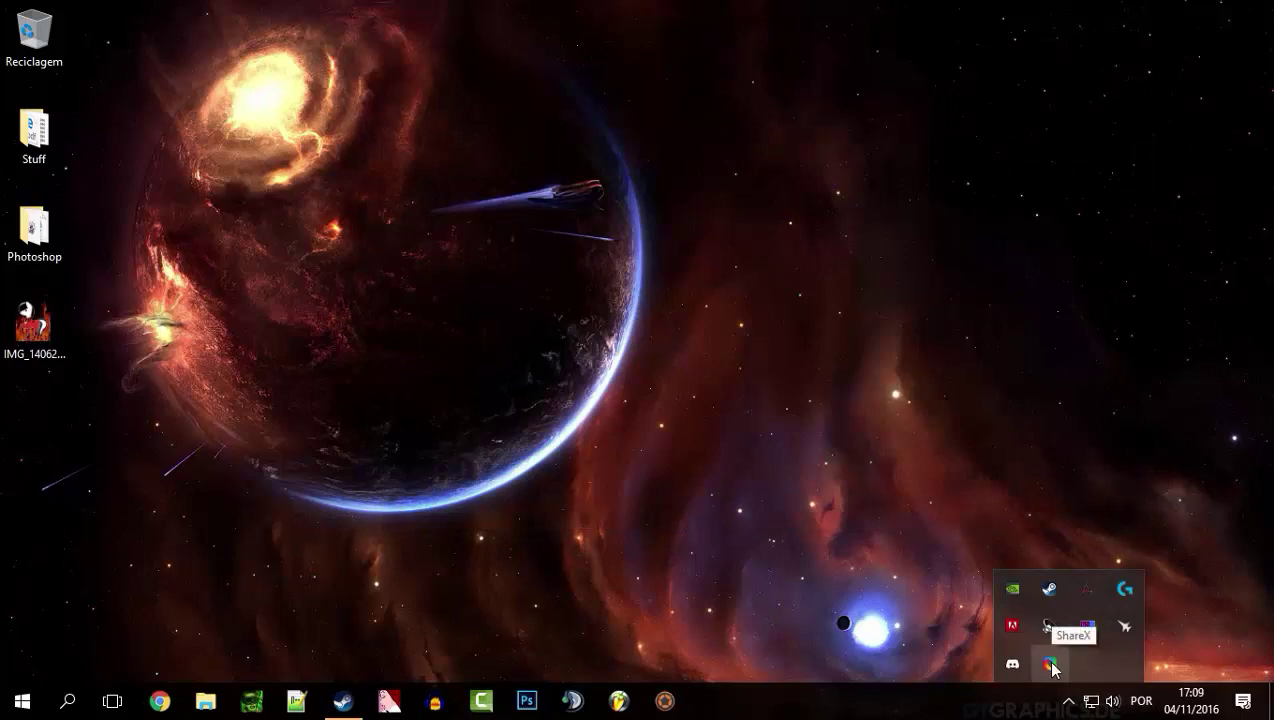
Upload the desktop image IMG_14062016_173107.png with ShareX and answer Sim to the first-upload prompt
left_click(35, 335)
right_click(35, 335)
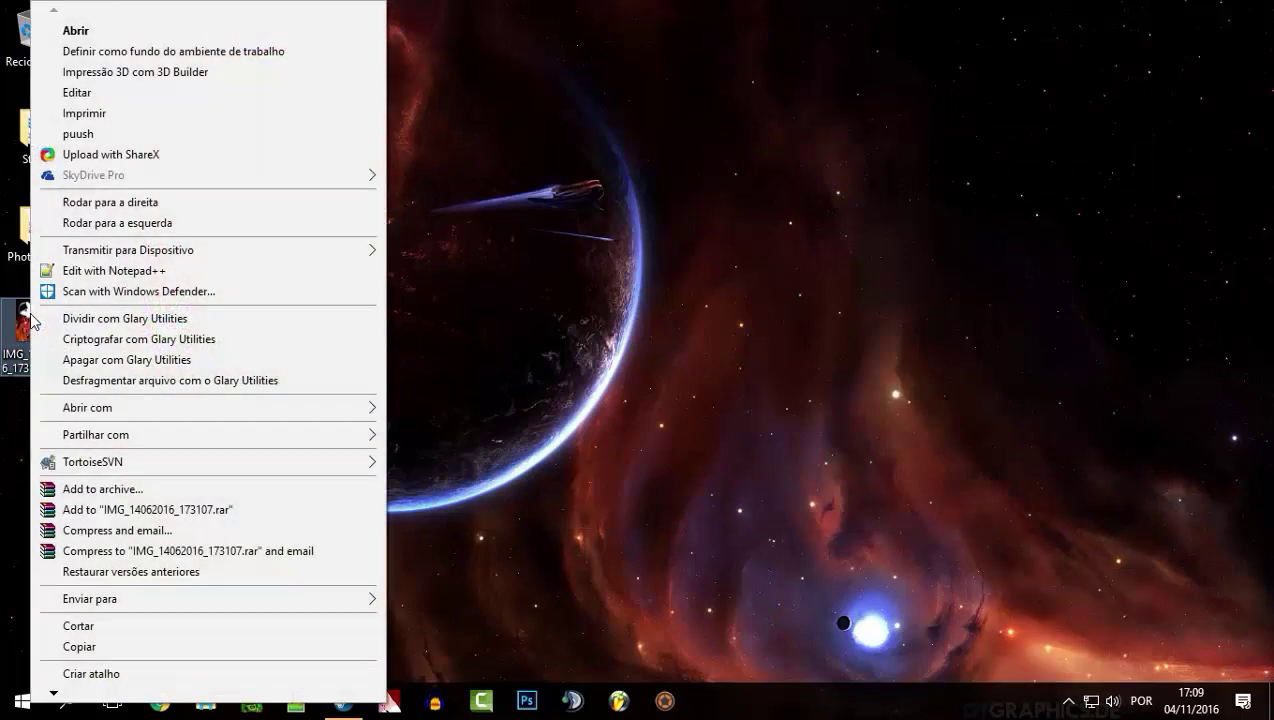
left_click(161, 157)
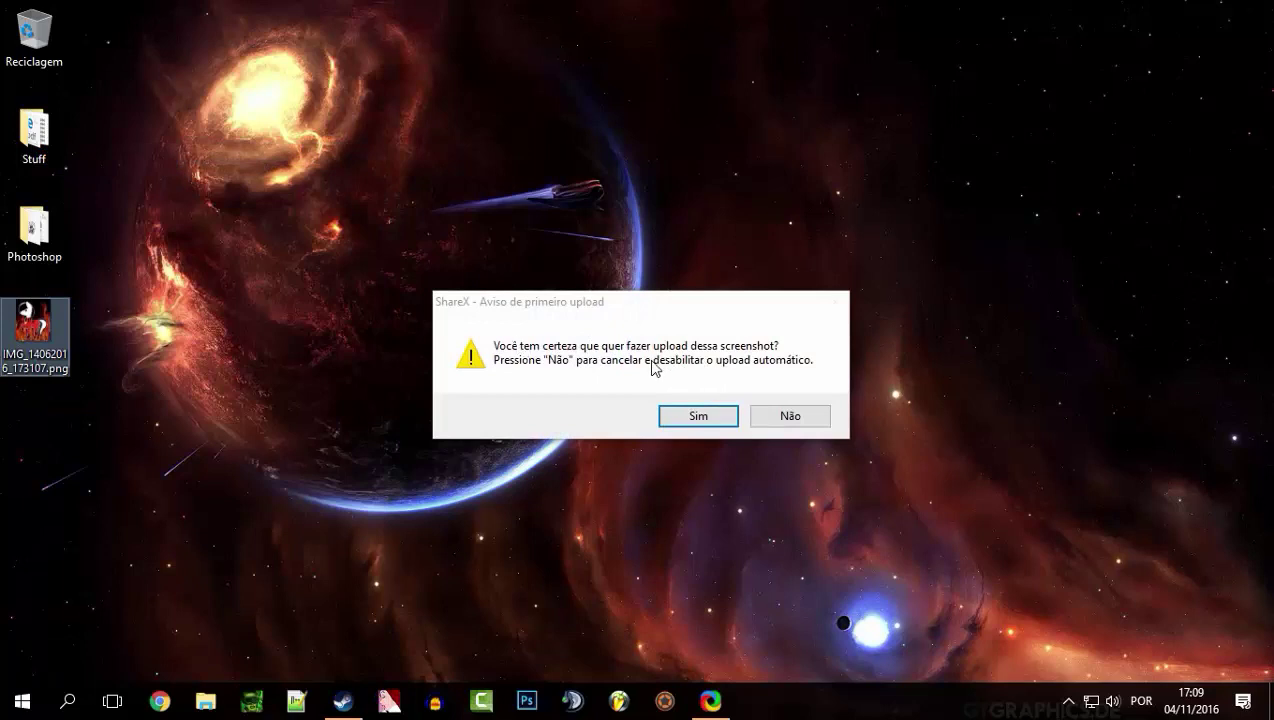
left_click(705, 416)
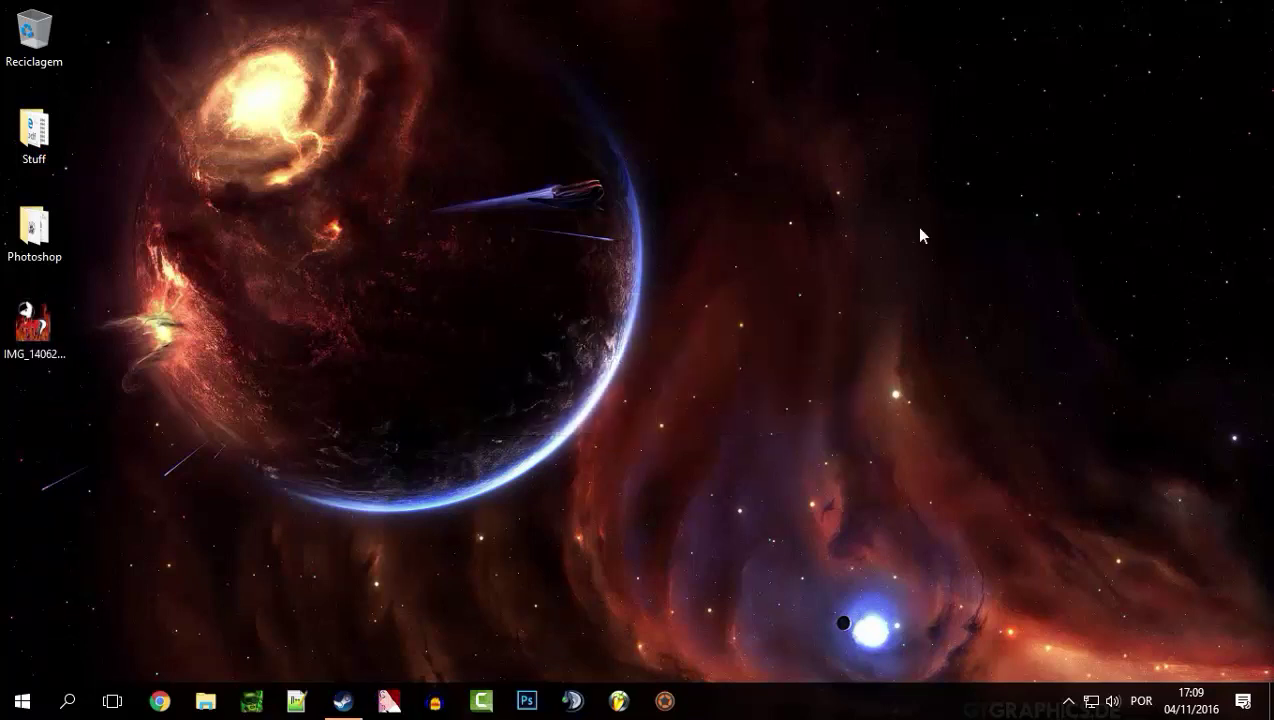
left_click_drag(754, 51, 412, 444)
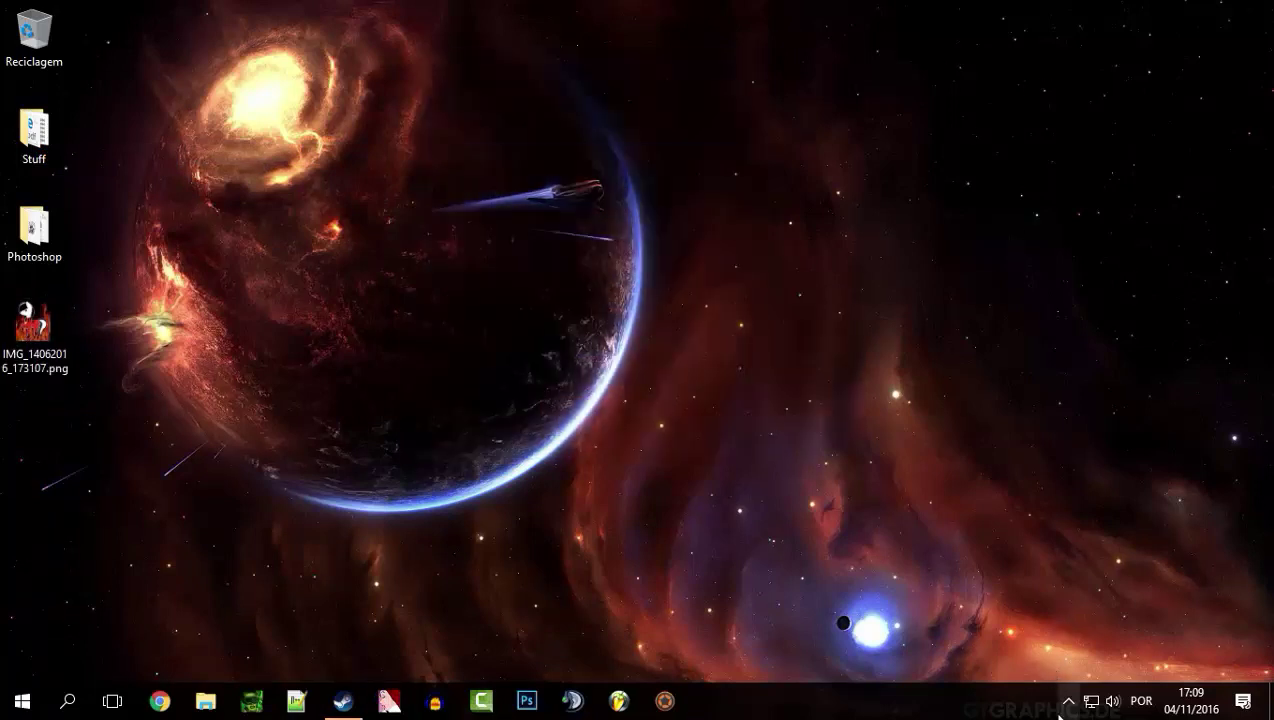
Open the ShareX upload notification's puu.sh link for 5998f3125f.png in Chrome
left_click(1067, 701)
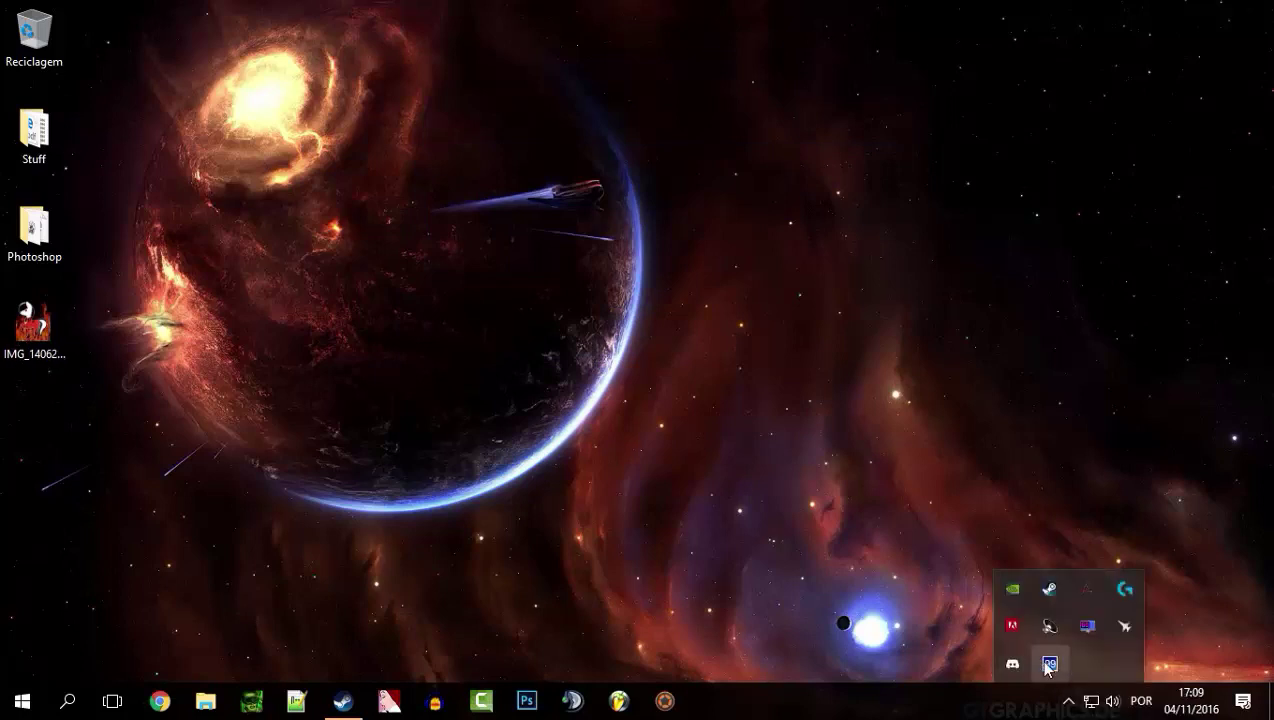
left_click(950, 465)
left_click(1109, 461)
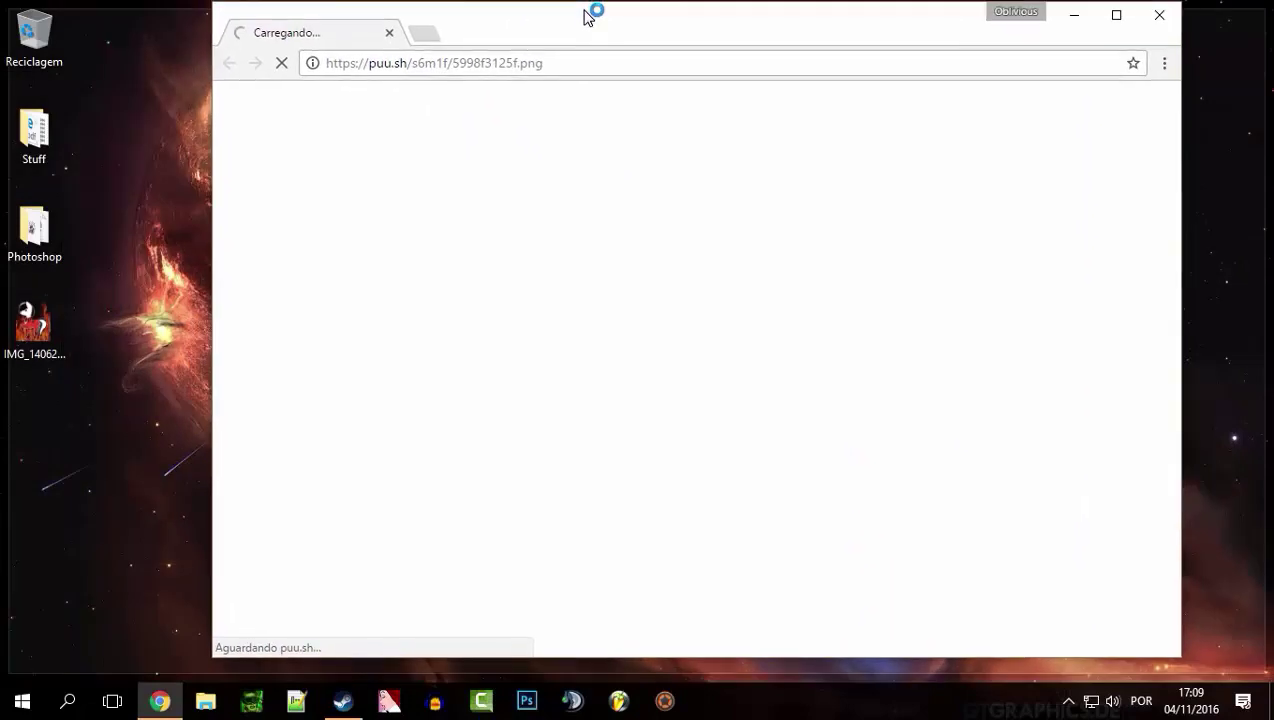
Reposition the Chrome window showing the uploaded pony image on the desktop
double_click(591, 14)
left_click_drag(569, 23, 626, 11)
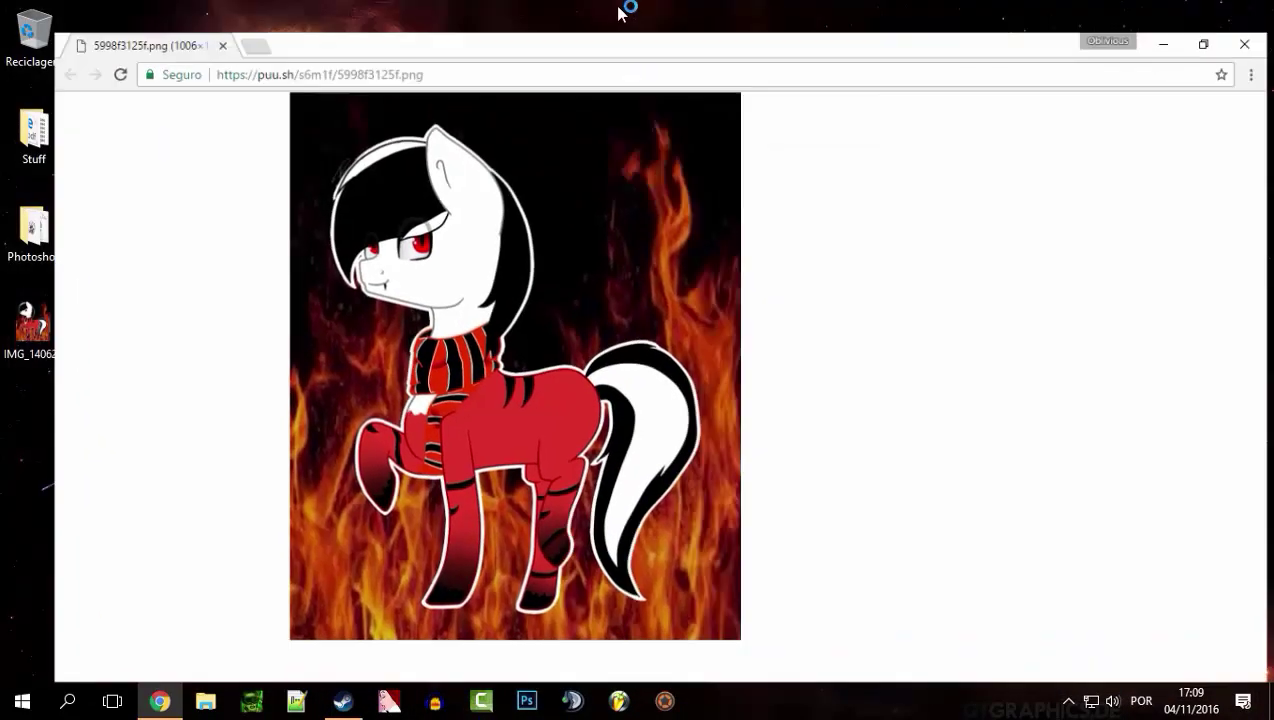
left_click_drag(884, 6, 757, 37)
left_click_drag(675, 34, 735, 42)
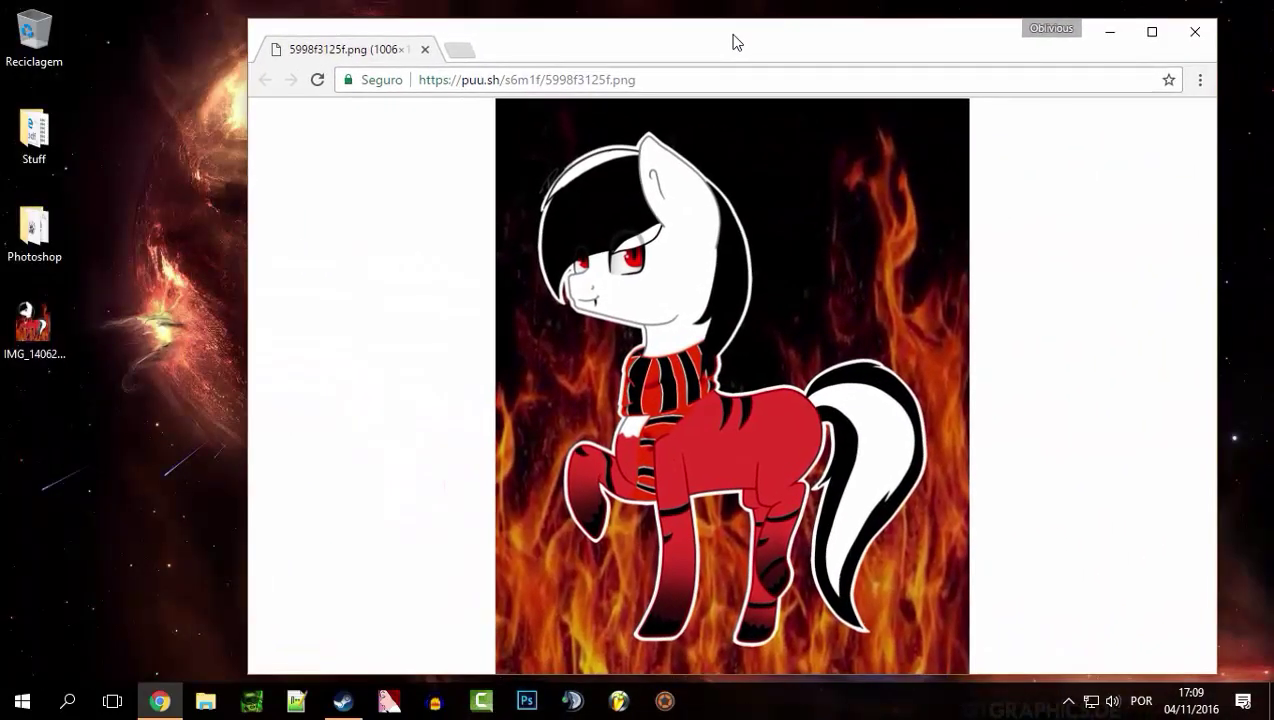